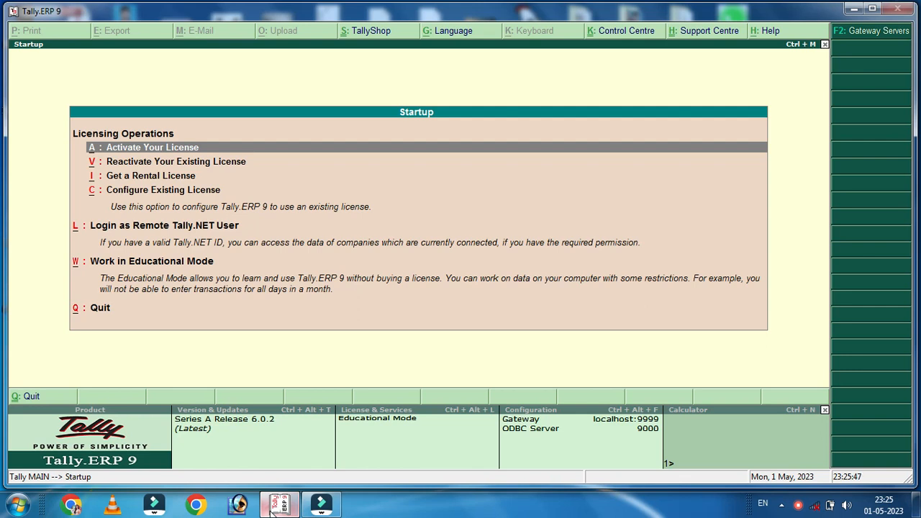
Switch Tally to Educational Mode and bring up Company Info with Create Company selected
{"action": "key", "text": "w"}
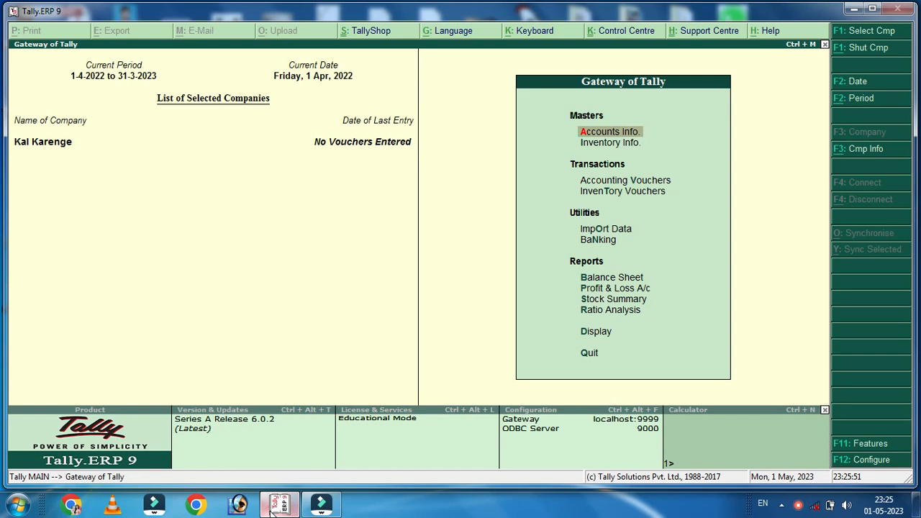
{"action": "key", "text": "Return"}
{"action": "key", "text": "Escape"}
{"action": "key", "text": "Escape"}
{"action": "key", "text": "n"}
{"action": "key", "text": "alt+F3"}
{"action": "key", "text": "Down"}
{"action": "key", "text": "Down"}
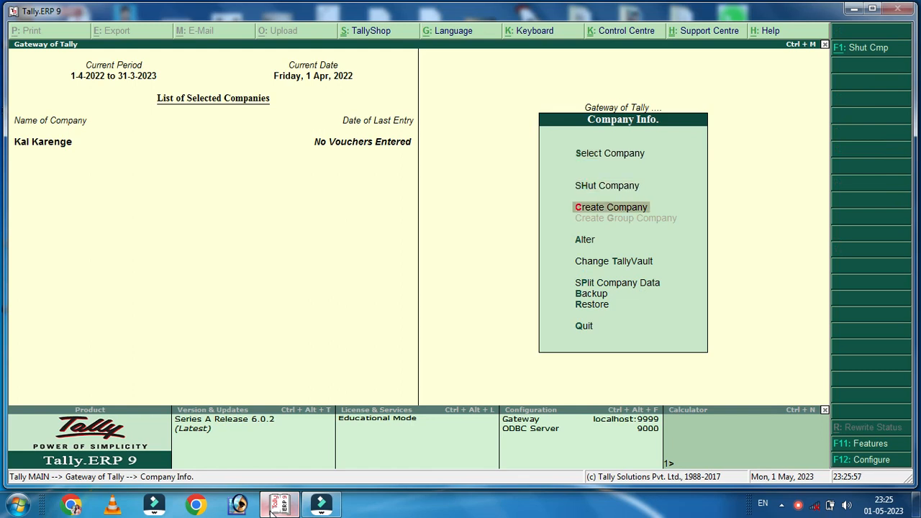
Name the company For Me Gst and fill in its address, country India, state Bihar and pincode
{"action": "key", "text": "Return"}
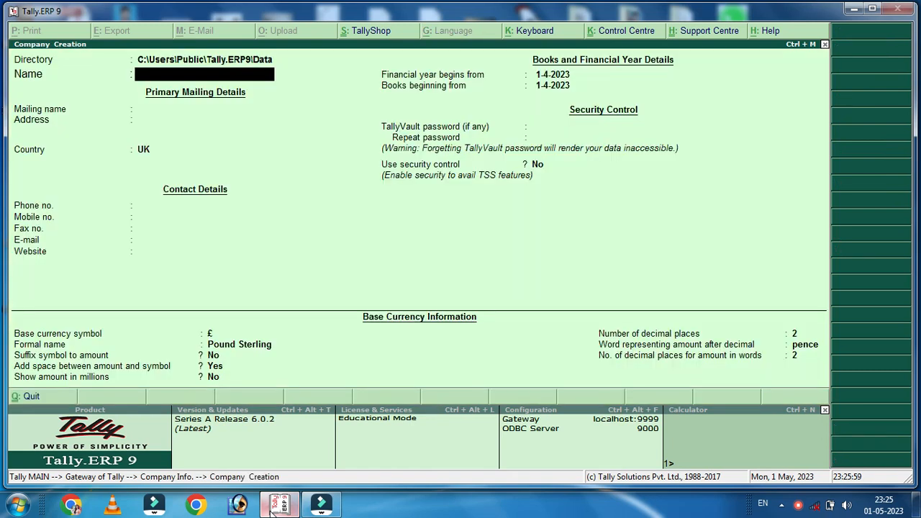
{"action": "type", "text": "For Me Gst"}
{"action": "key", "text": "Return"}
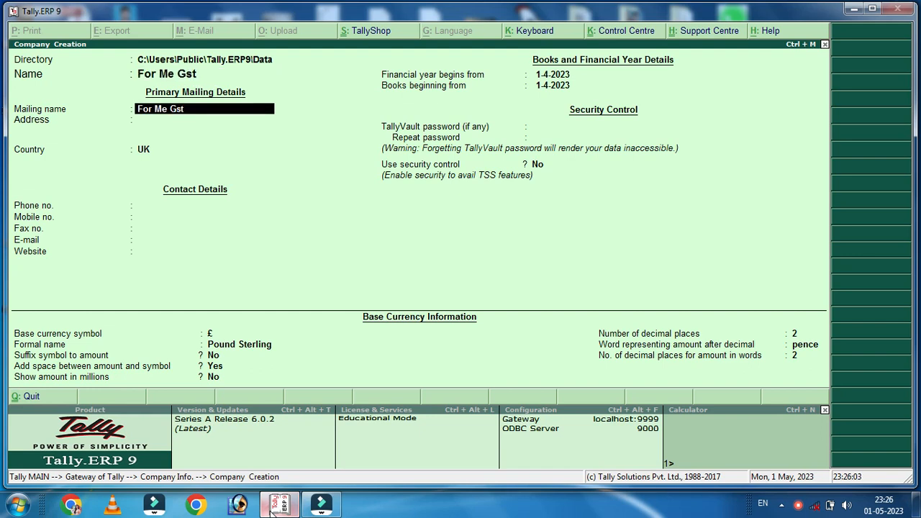
{"action": "key", "text": "Return"}
{"action": "type", "text": "Araria"}
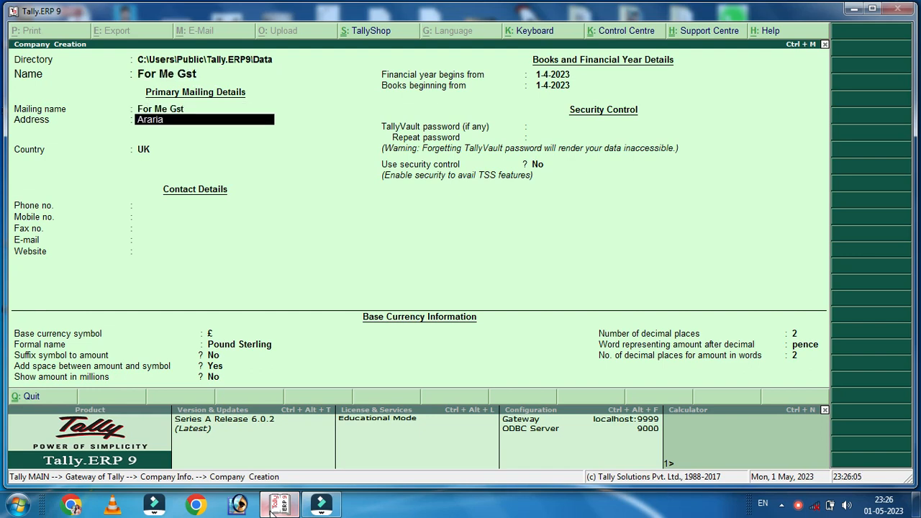
{"action": "key", "text": "Return"}
{"action": "key", "text": "Return"}
{"action": "type", "text": "India"}
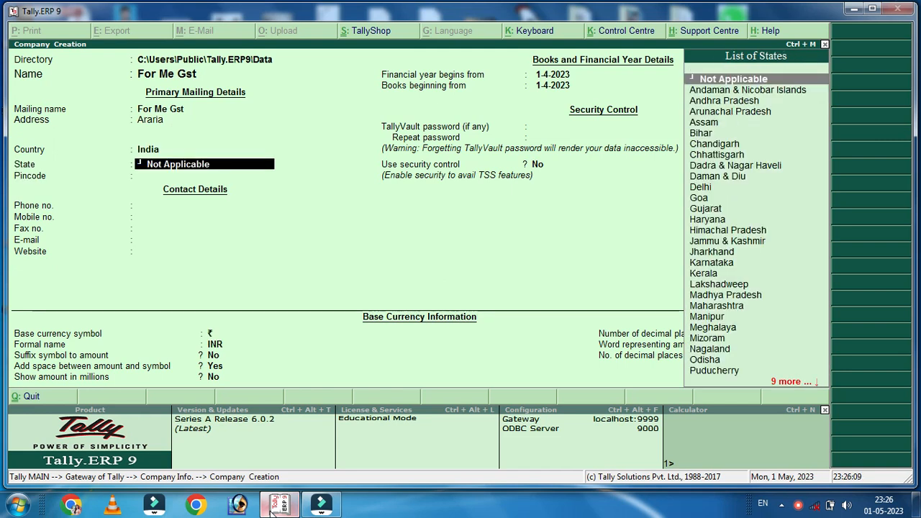
{"action": "key", "text": "Return"}
{"action": "type", "text": "Bih"}
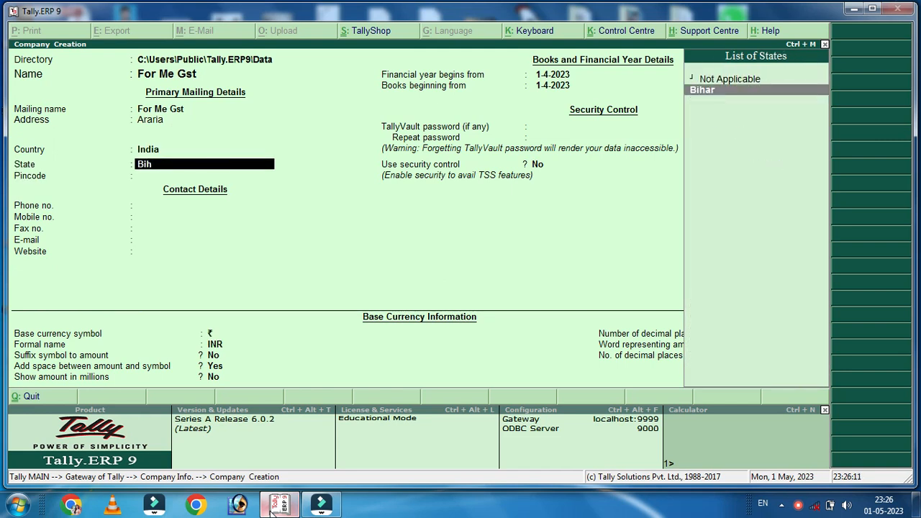
{"action": "key", "text": "Return"}
{"action": "type", "text": "854325"}
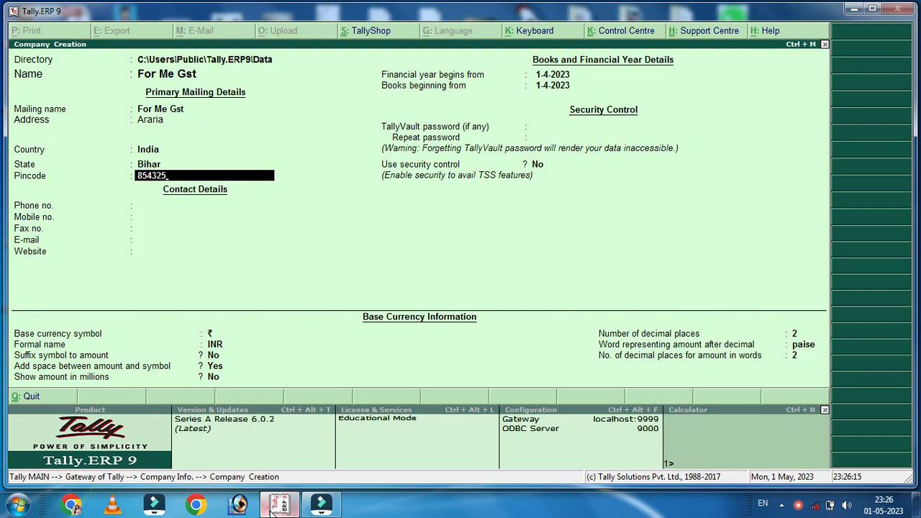
{"action": "key", "text": "Return"}
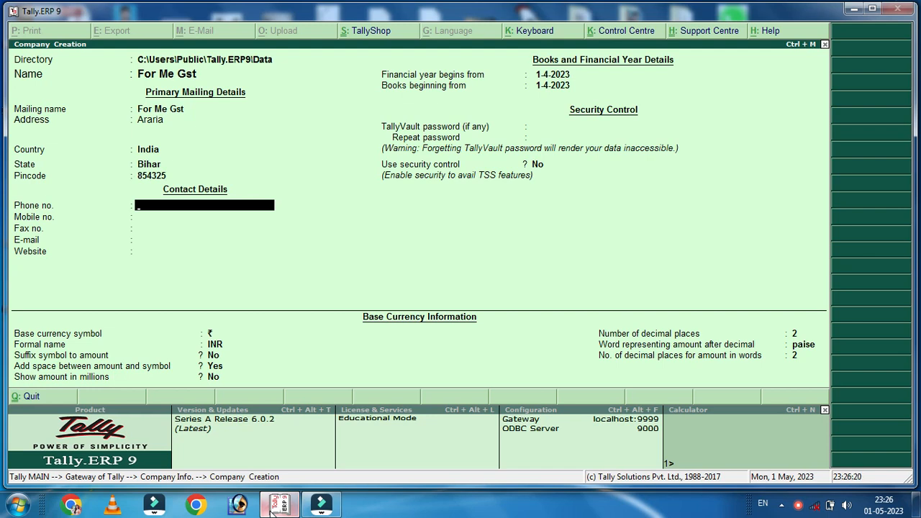
Fill in the company's phone, mobile and fax numbers and a corrected e-mail address
{"action": "key", "text": "Return"}
{"action": "key", "text": "Return"}
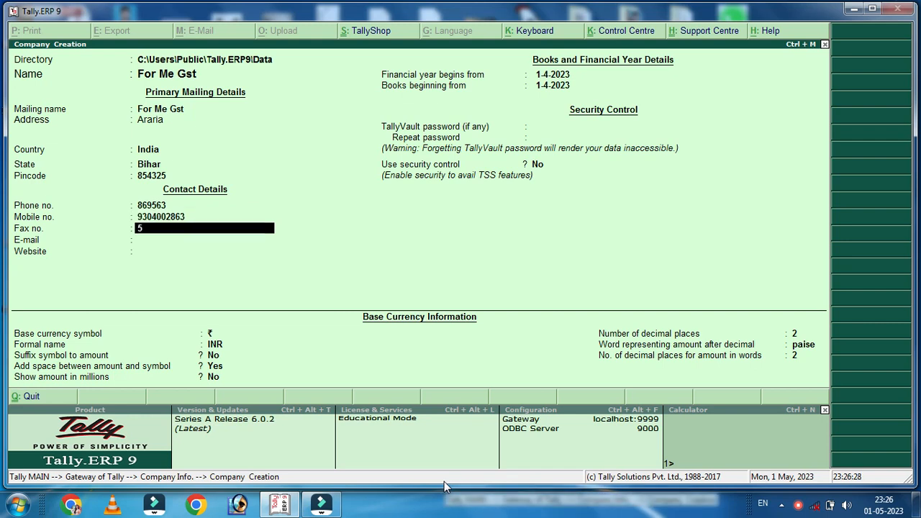
{"action": "key", "text": "Return"}
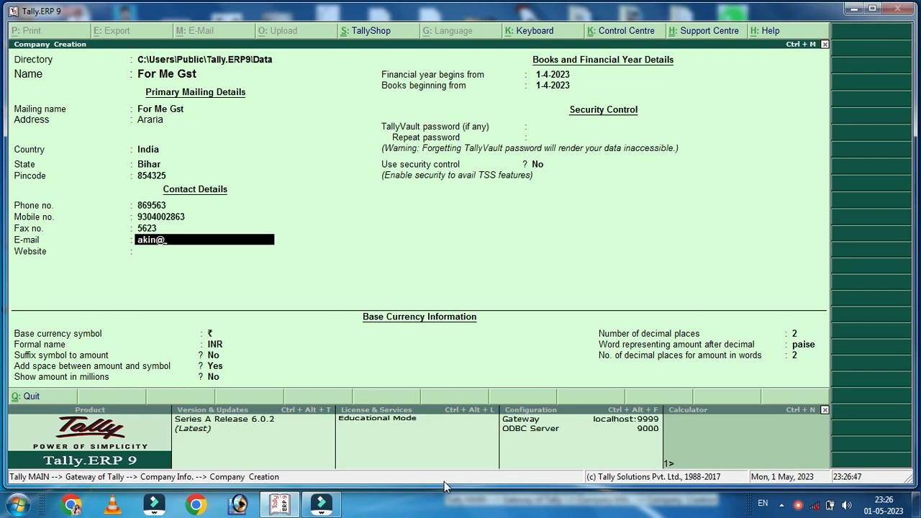
{"action": "key", "text": "Return"}
{"action": "key", "text": "Up"}
{"action": "key", "text": "Return"}
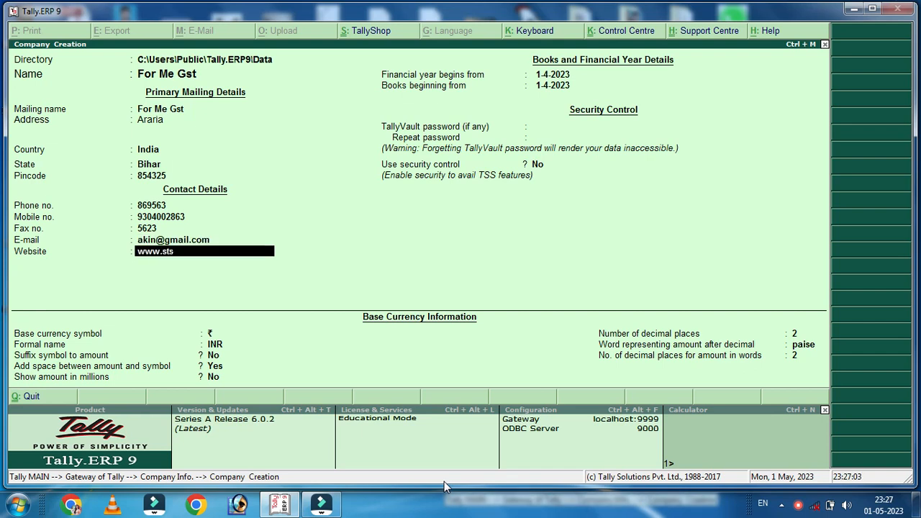
{"action": "key", "text": "BackSpace"}
{"action": "key", "text": "Return"}
{"action": "key", "text": "Return"}
{"action": "key", "text": "Return"}
{"action": "key", "text": "Return"}
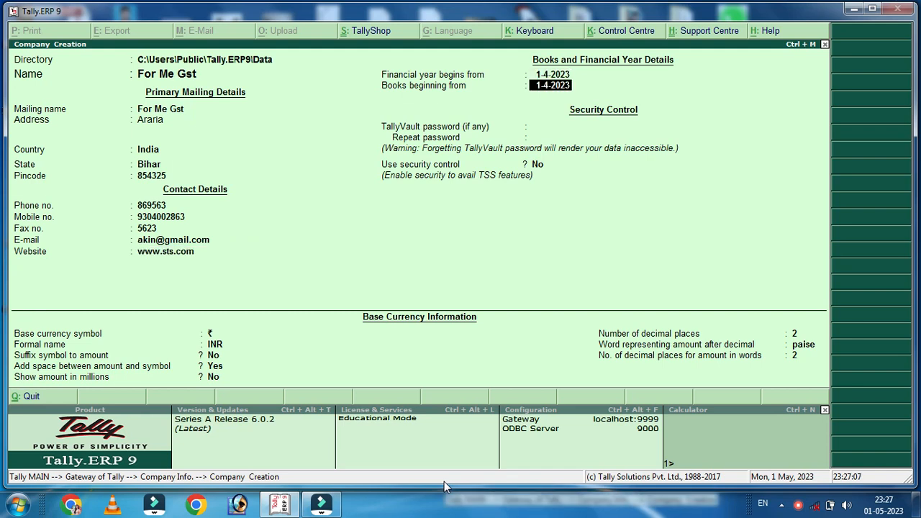
{"action": "key", "text": "Return"}
{"action": "key", "text": "Return"}
{"action": "key", "text": "Return"}
{"action": "key", "text": "Return"}
{"action": "key", "text": "Return"}
{"action": "key", "text": "Return"}
{"action": "key", "text": "Return"}
{"action": "key", "text": "Return"}
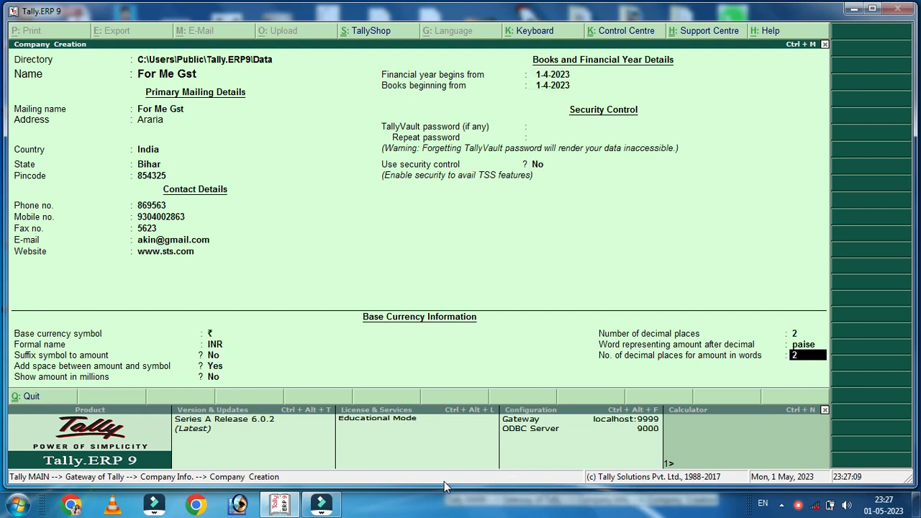
{"action": "key", "text": "Return"}
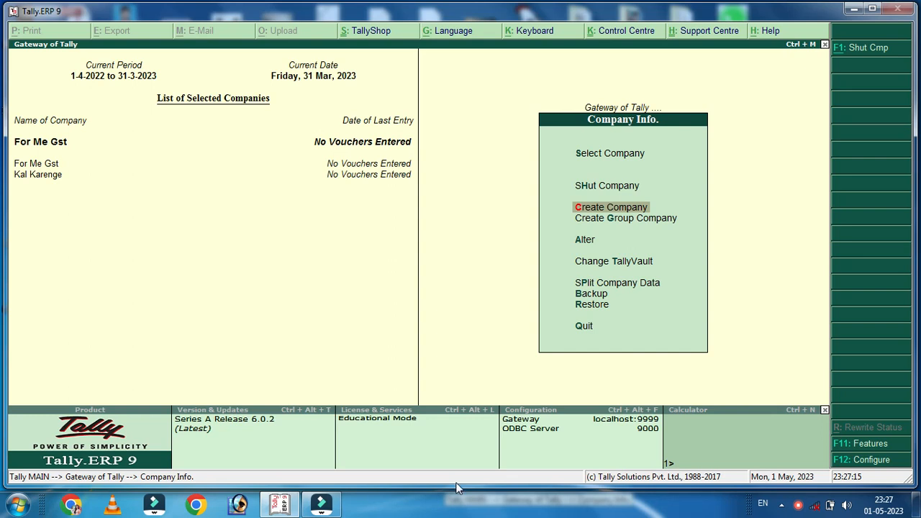
In F11 Statutory & Taxation features for For Me Gst, set Enable GST to Yes and open GST details
{"action": "left_click", "coordinate": [864, 444]}
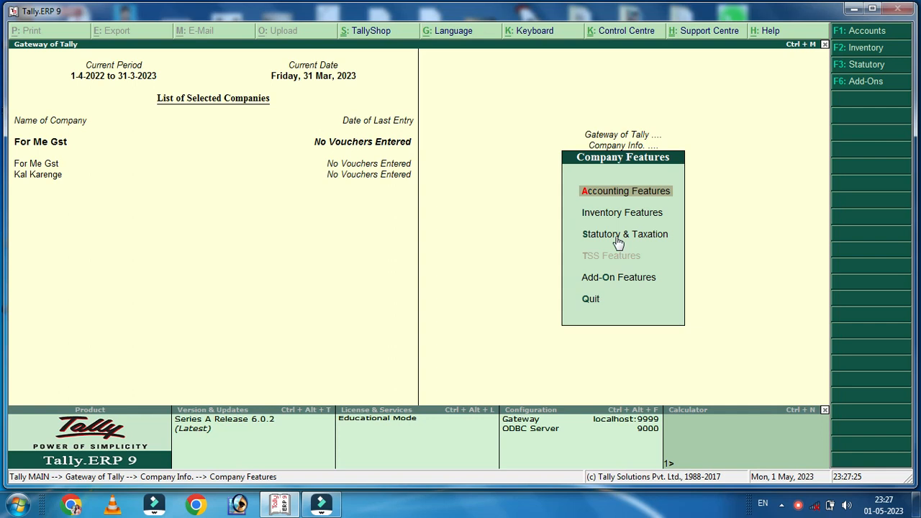
{"action": "key", "text": "Down"}
{"action": "key", "text": "Down"}
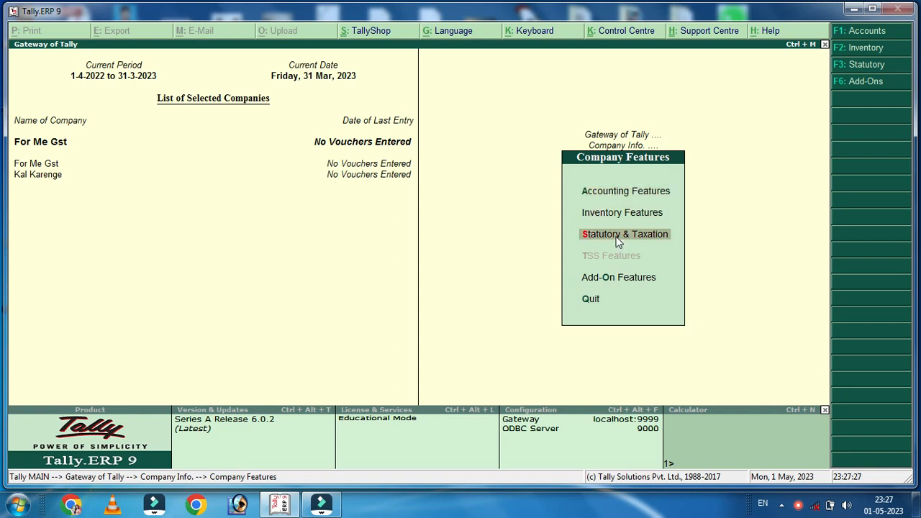
{"action": "key", "text": "Return"}
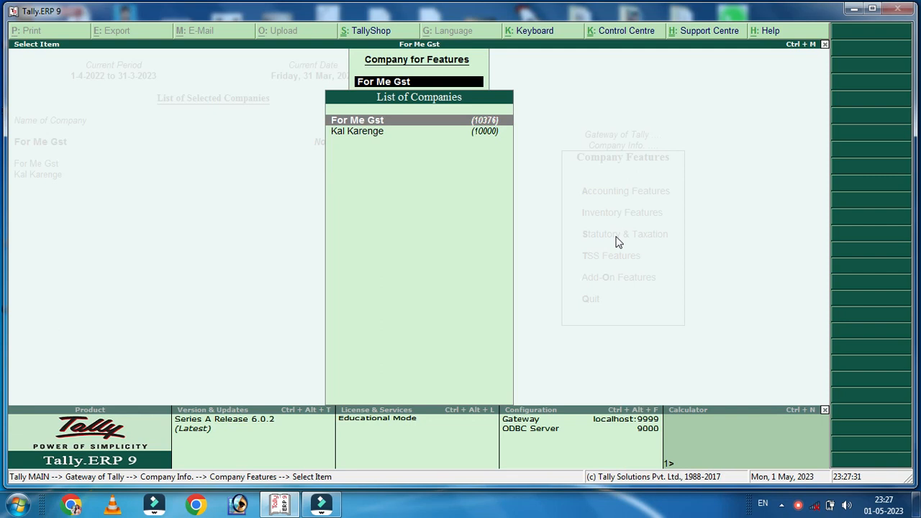
{"action": "key", "text": "Return"}
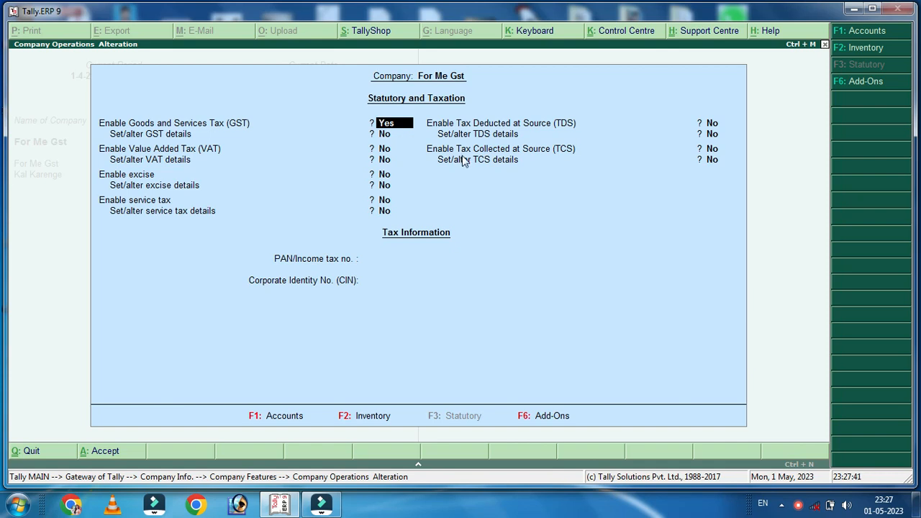
{"action": "key", "text": "Return"}
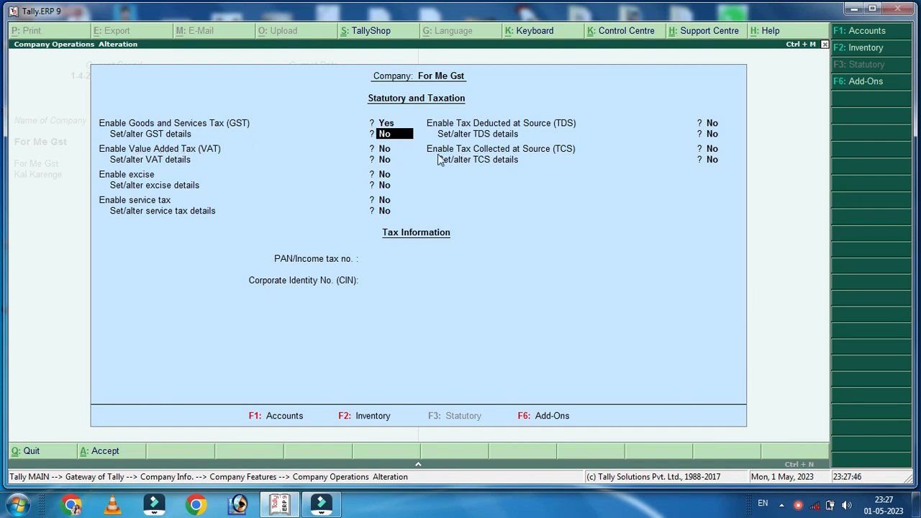
{"action": "type", "text": "y"}
{"action": "key", "text": "Return"}
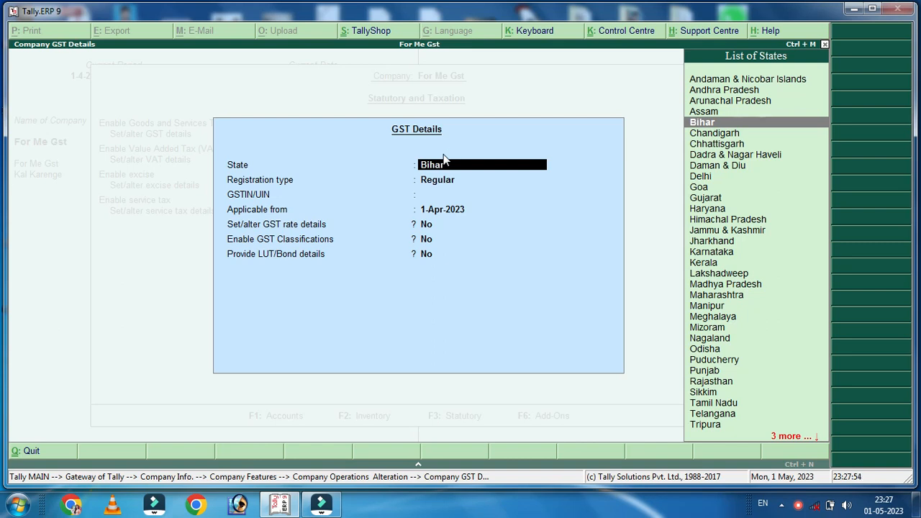
Keep Bihar as the state, enter the company's GSTIN, and accept the GST details
{"action": "key", "text": "Return"}
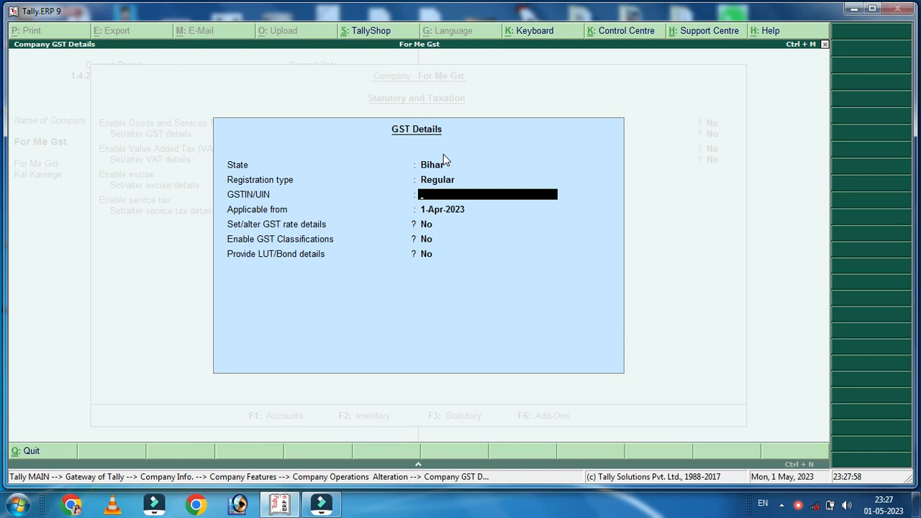
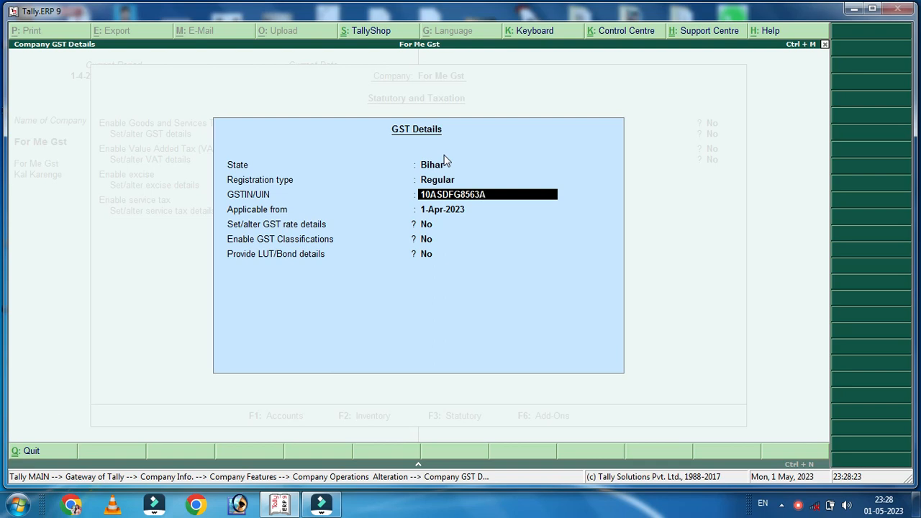
{"action": "key", "text": "Return"}
{"action": "key", "text": "Return"}
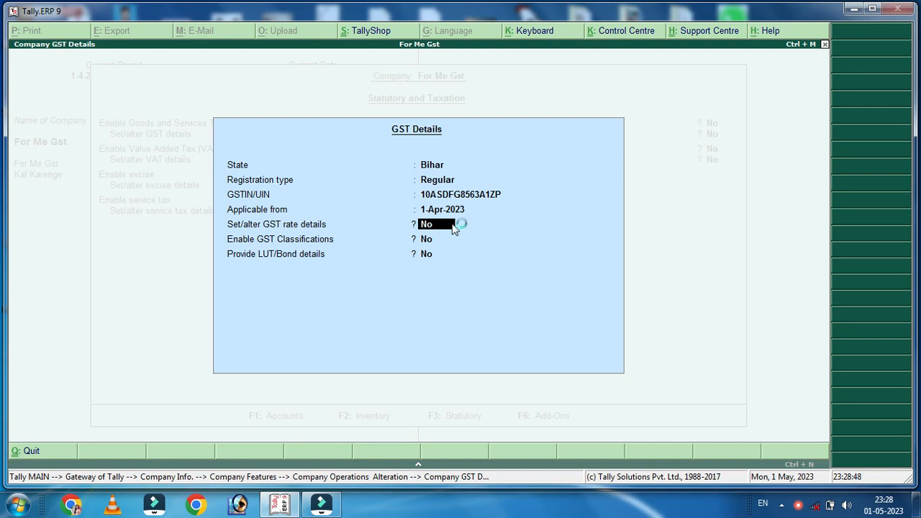
{"action": "key", "text": "Return"}
{"action": "key", "text": "Return"}
{"action": "key", "text": "Return"}
{"action": "key", "text": "Return"}
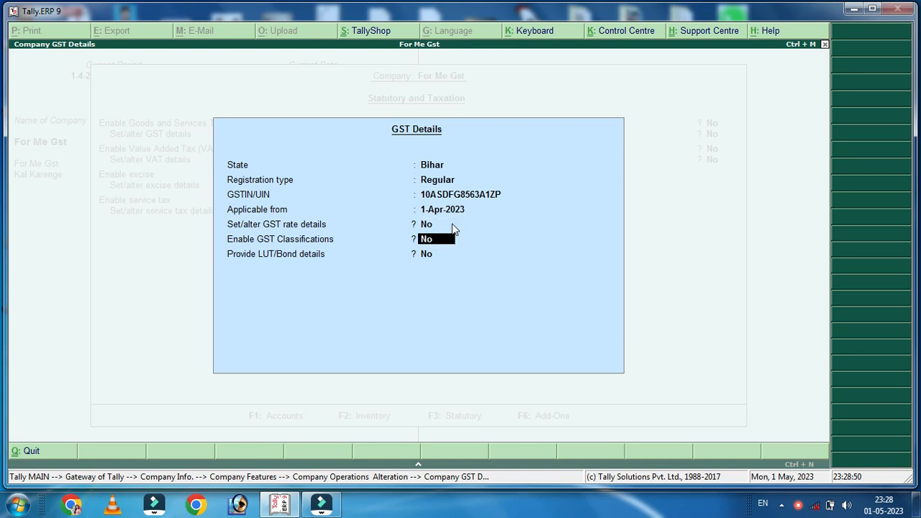
{"action": "key", "text": "Return"}
{"action": "key", "text": "Return"}
{"action": "key", "text": "Return"}
{"action": "key", "text": "Return"}
{"action": "key", "text": "Return"}
{"action": "key", "text": "Return"}
{"action": "key", "text": "Return"}
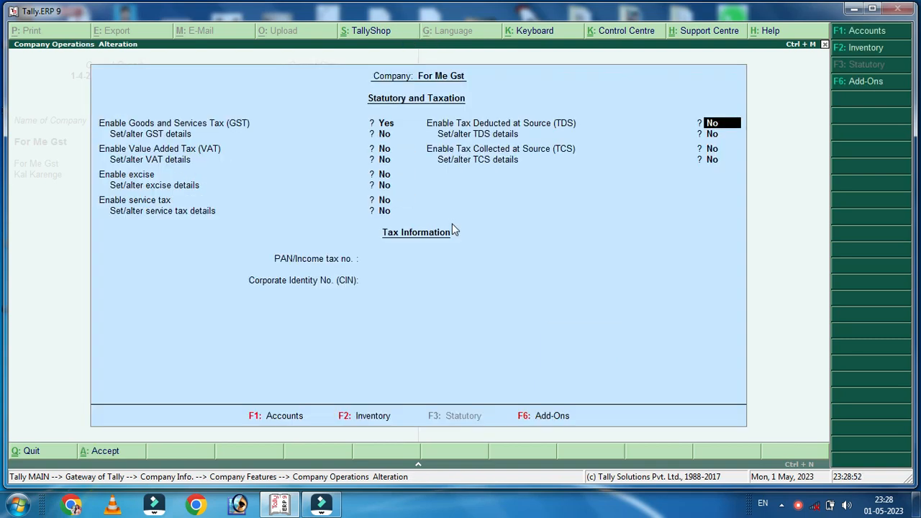
Save the GST settings and create a Sale ledger under Sales Accounts with supply type Goods
{"action": "key", "text": "Return"}
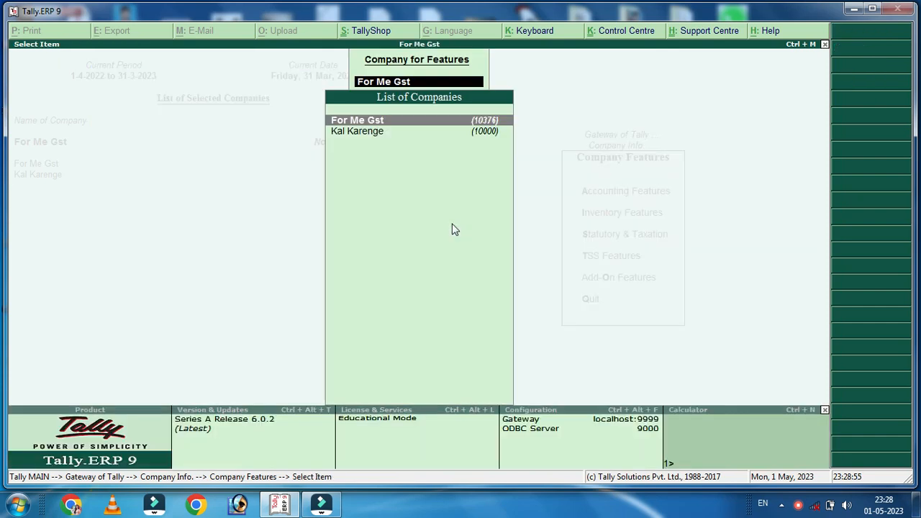
{"action": "key", "text": "Escape"}
{"action": "key", "text": "Escape"}
{"action": "key", "text": "Escape"}
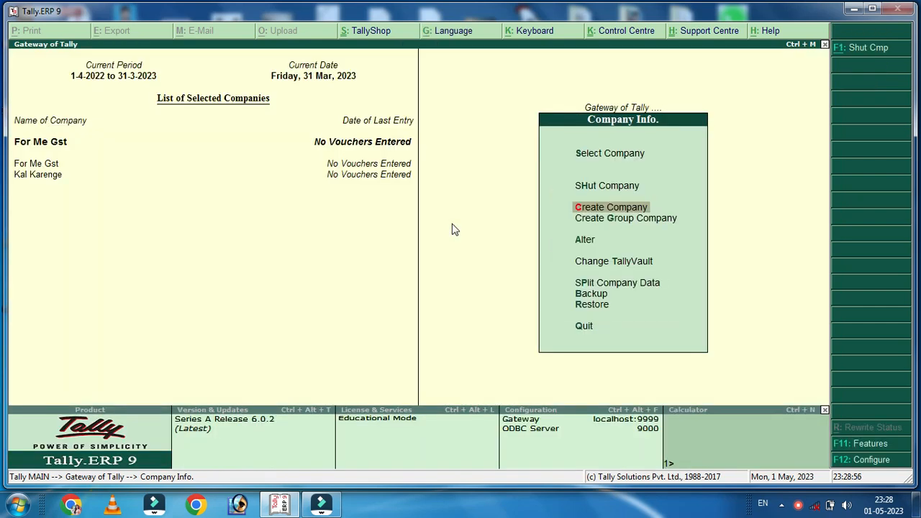
{"action": "key", "text": "Return"}
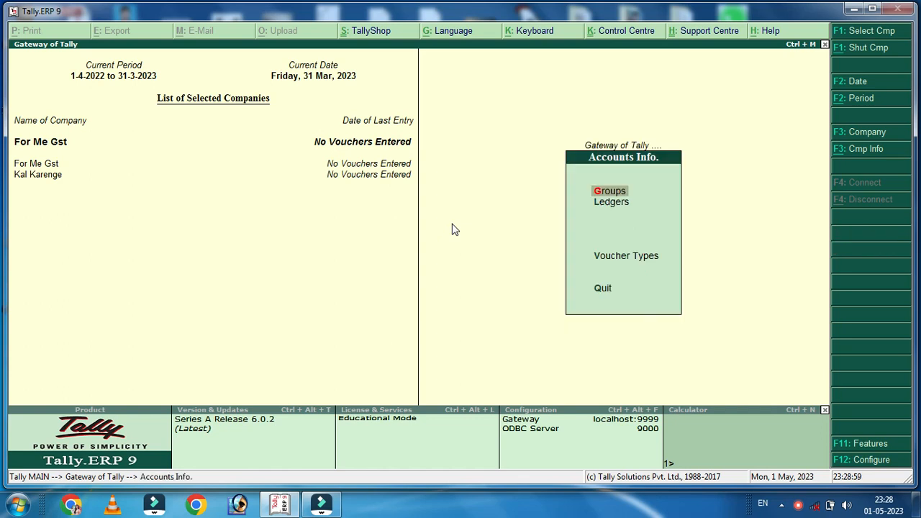
{"action": "key", "text": "l"}
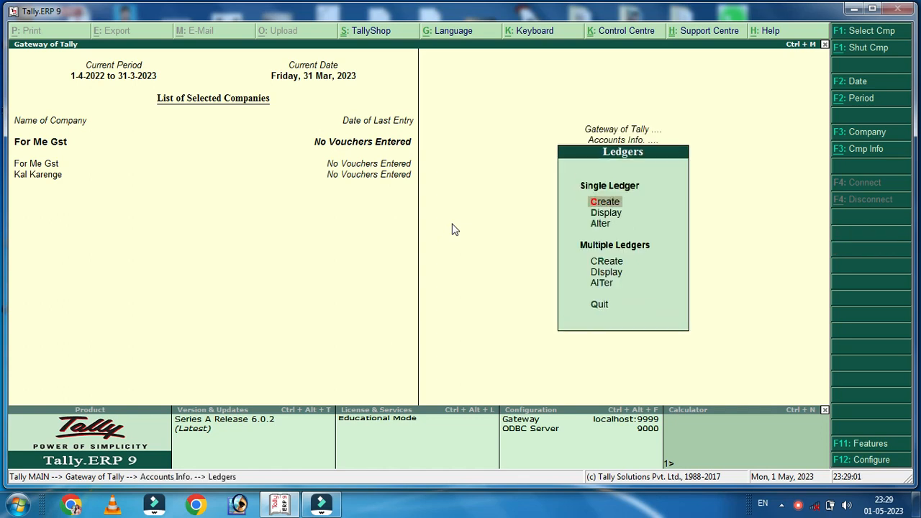
{"action": "key", "text": "Return"}
{"action": "type", "text": "Sale"}
{"action": "key", "text": "Return"}
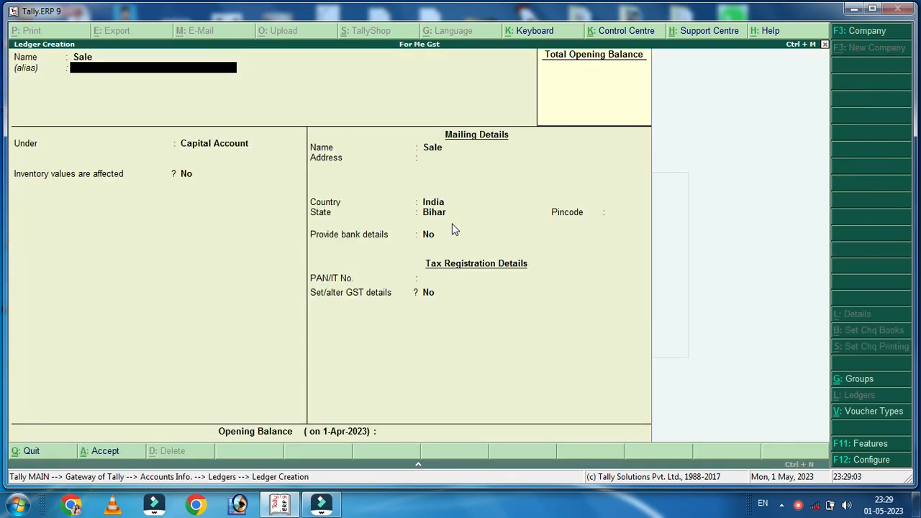
{"action": "key", "text": "Return"}
{"action": "type", "text": "Sal"}
{"action": "key", "text": "Return"}
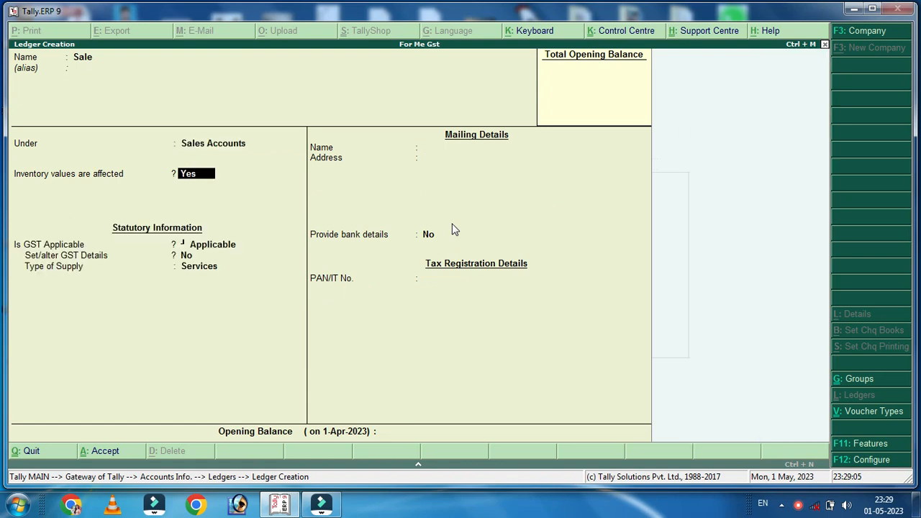
{"action": "key", "text": "Return"}
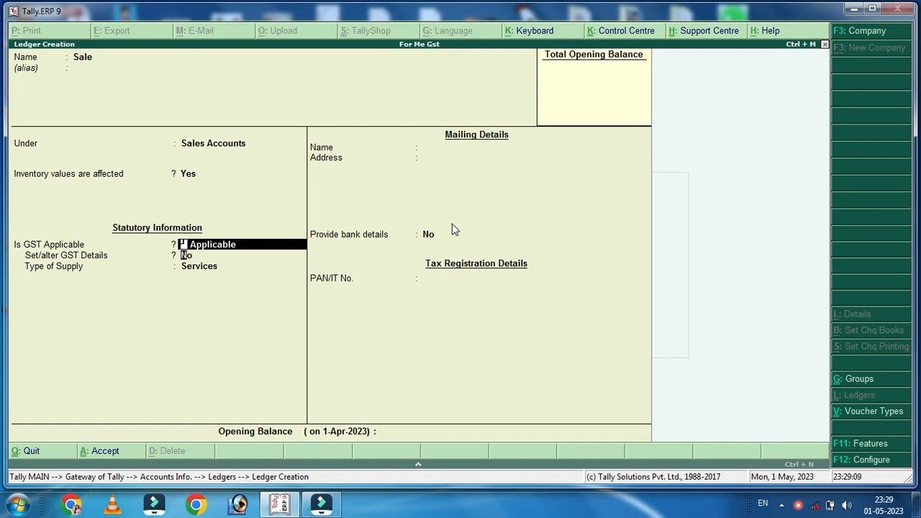
{"action": "key", "text": "Return"}
{"action": "key", "text": "Return"}
{"action": "key", "text": "Up"}
{"action": "key", "text": "Return"}
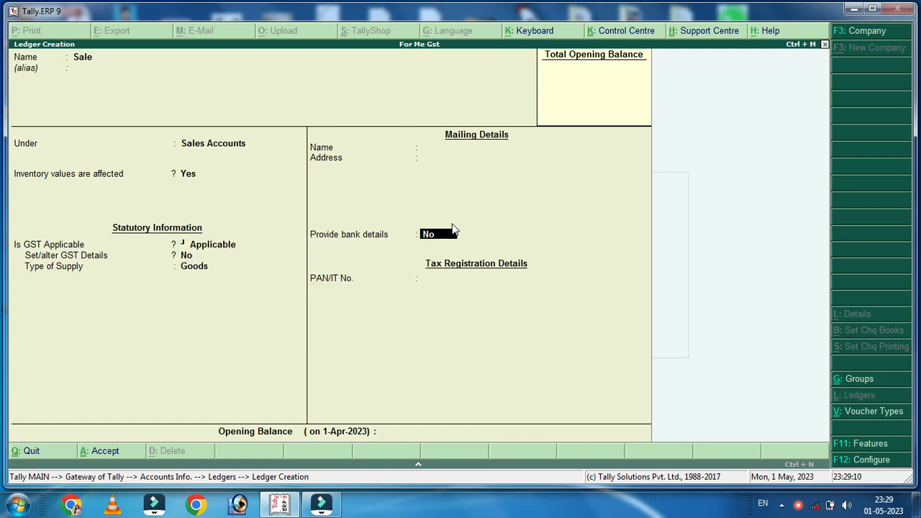
{"action": "key", "text": "Return"}
Create a Purchase ledger under Purchase Accounts with supply type Goods
{"action": "key", "text": "Return"}
{"action": "key", "text": "Return"}
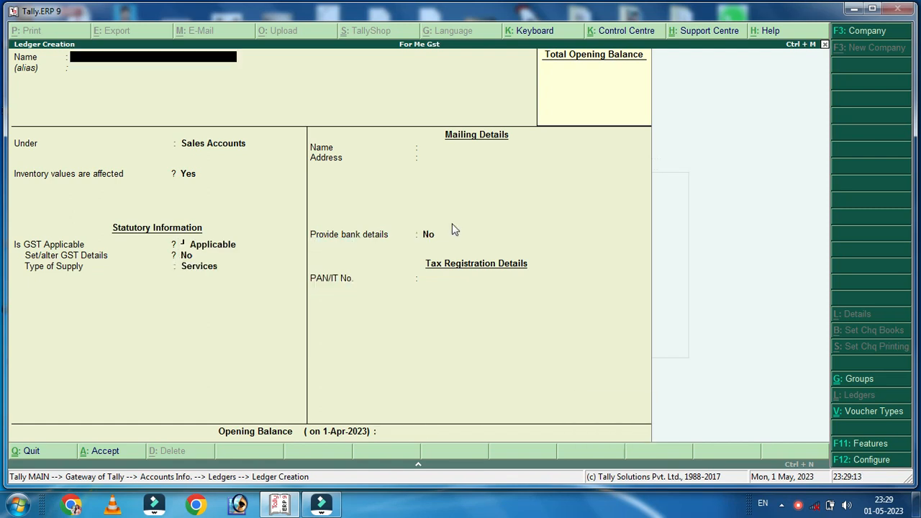
{"action": "type", "text": "Purchase"}
{"action": "key", "text": "Return"}
{"action": "key", "text": "Return"}
{"action": "type", "text": "Pur"}
{"action": "key", "text": "Return"}
{"action": "key", "text": "Return"}
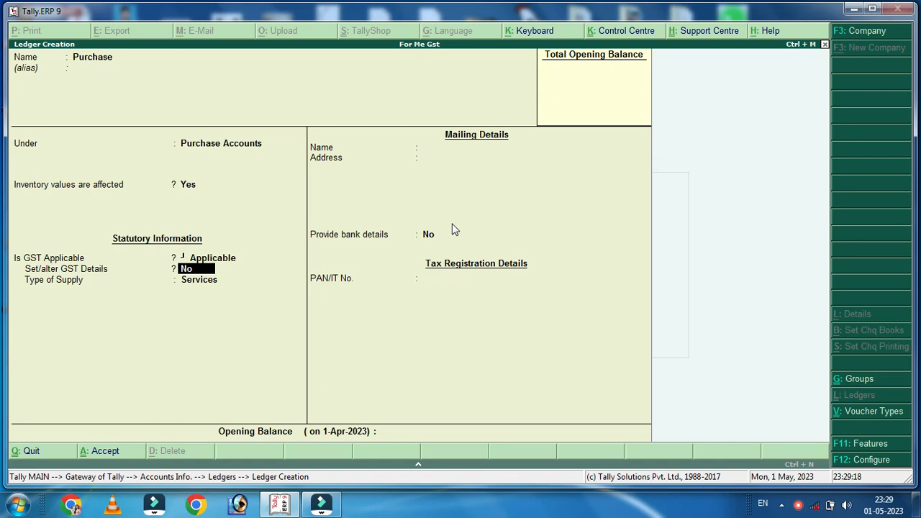
{"action": "key", "text": "Return"}
{"action": "key", "text": "Up"}
Create an SGST ledger under Duties & Taxes with GST duty type State Tax
{"action": "key", "text": "Return"}
{"action": "key", "text": "Return"}
{"action": "key", "text": "Return"}
{"action": "type", "text": "SGST"}
{"action": "key", "text": "Return"}
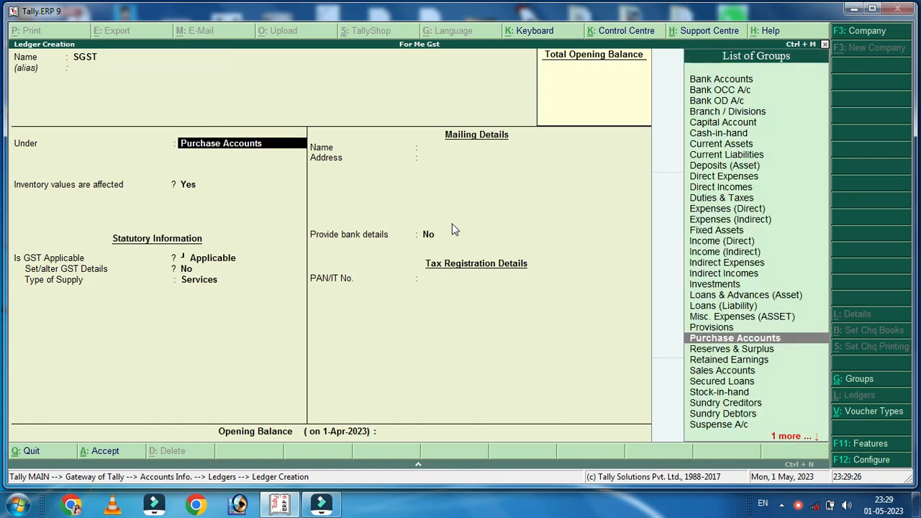
{"action": "type", "text": "du"}
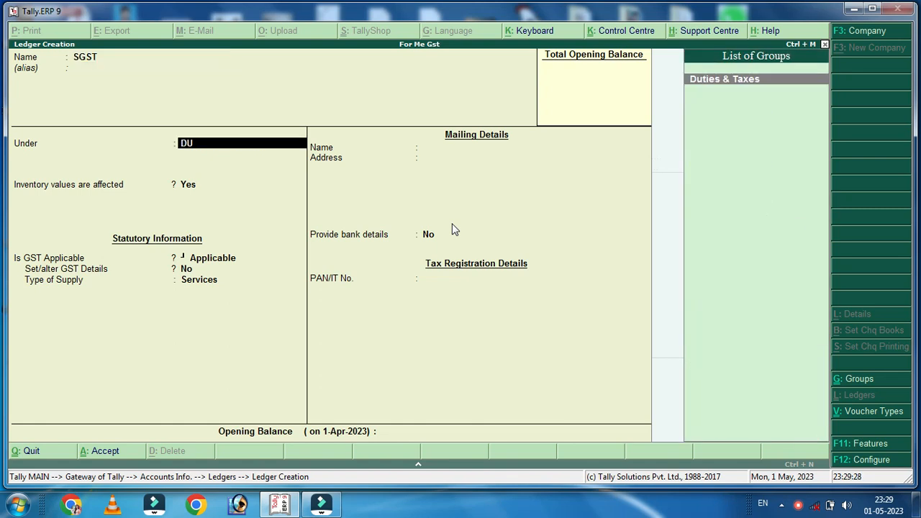
{"action": "key", "text": "Return"}
{"action": "key", "text": "Up"}
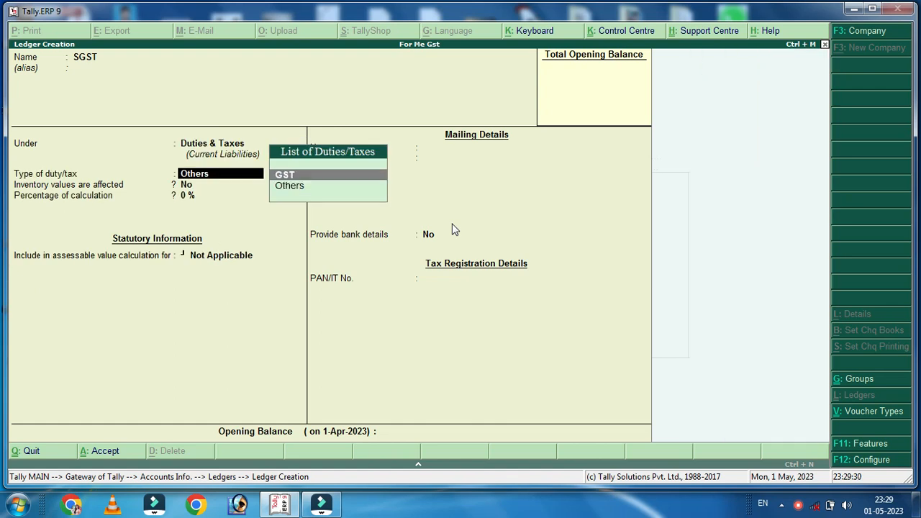
{"action": "key", "text": "Return"}
{"action": "key", "text": "Down"}
{"action": "key", "text": "Down"}
{"action": "key", "text": "Down"}
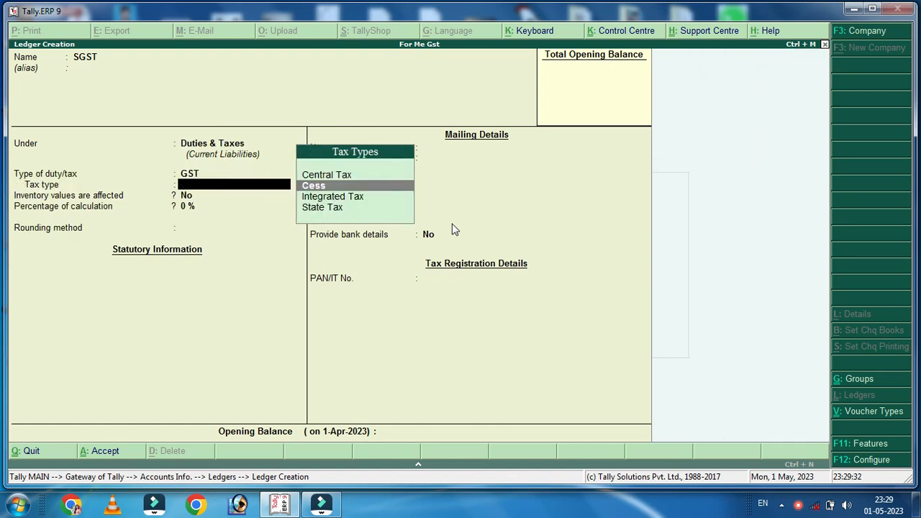
{"action": "key", "text": "Return"}
{"action": "key", "text": "Return"}
{"action": "key", "text": "Return"}
{"action": "key", "text": "Return"}
{"action": "key", "text": "Return"}
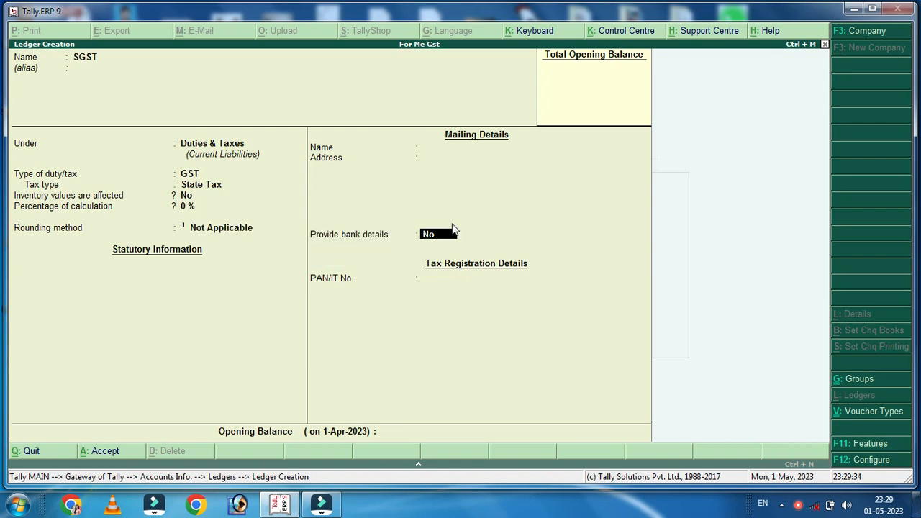
Create a CGST ledger under Duties & Taxes with GST duty type Central Tax
{"action": "type", "text": "CGST"}
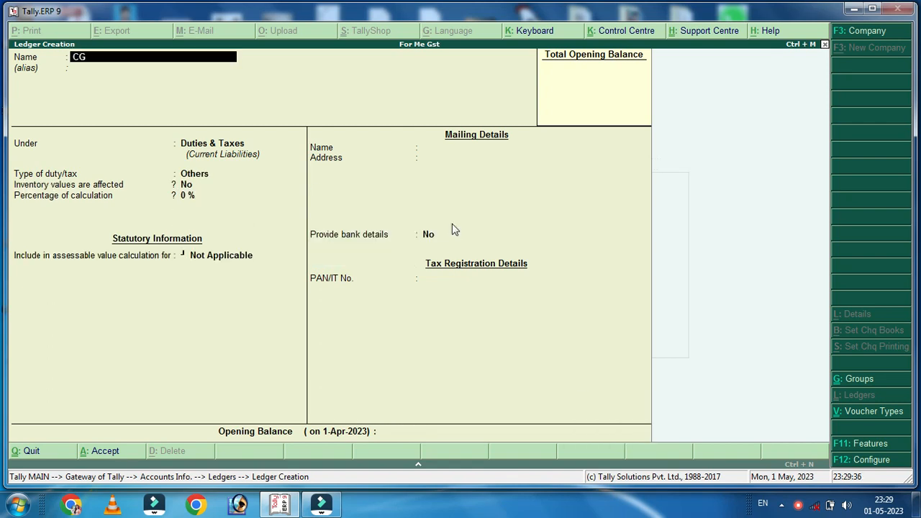
{"action": "key", "text": "Return"}
{"action": "key", "text": "Return"}
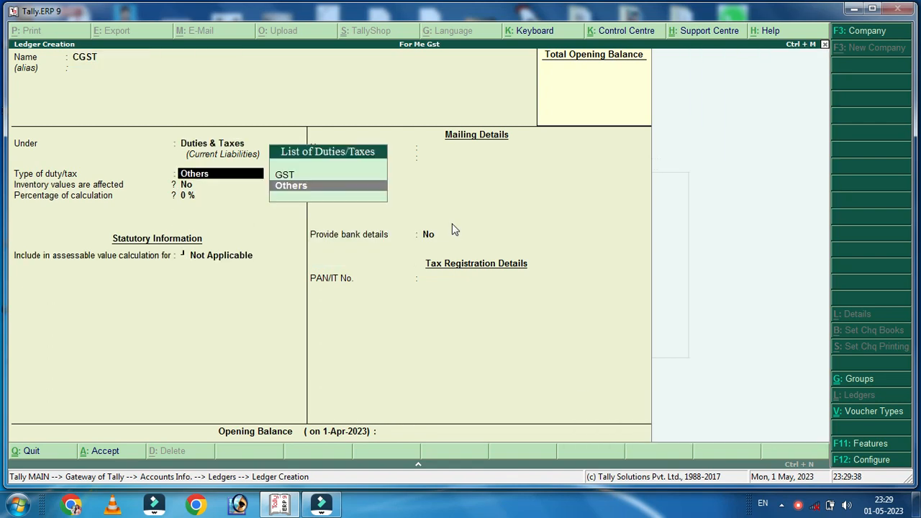
{"action": "key", "text": "Up"}
{"action": "key", "text": "Return"}
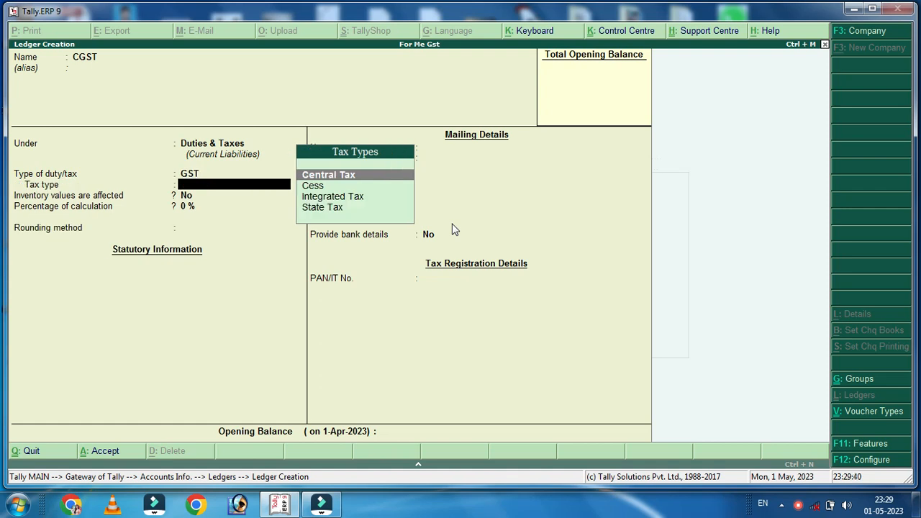
{"action": "key", "text": "Return"}
{"action": "key", "text": "Return"}
{"action": "key", "text": "Return"}
{"action": "key", "text": "Return"}
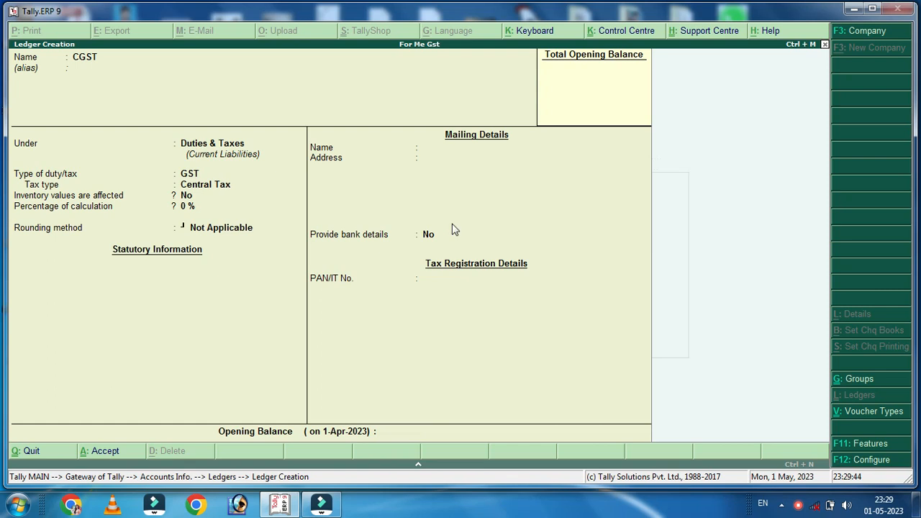
Create an IGST ledger under Duties & Taxes as Integrated Tax, then exit to the Gateway
{"action": "type", "text": "IGSTS"}
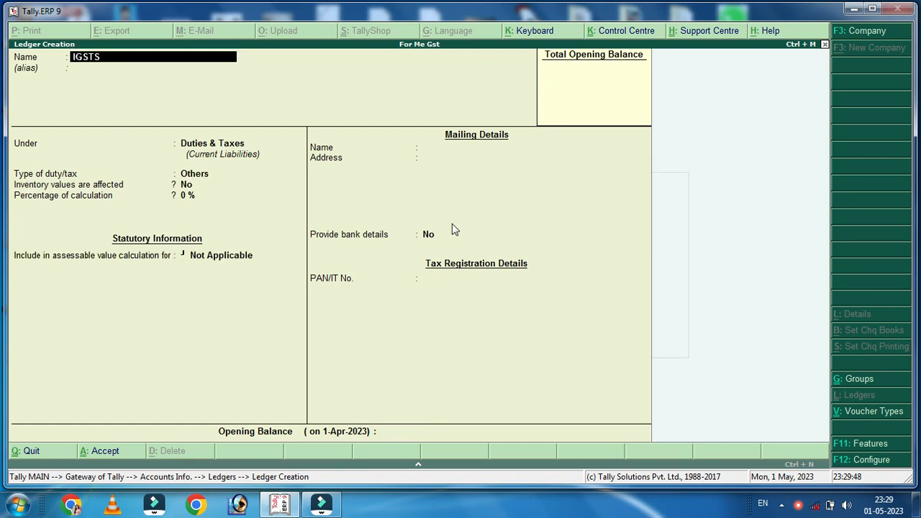
{"action": "key", "text": "BackSpace"}
{"action": "key", "text": "BackSpace"}
{"action": "type", "text": "T"}
{"action": "key", "text": "Return"}
{"action": "key", "text": "Return"}
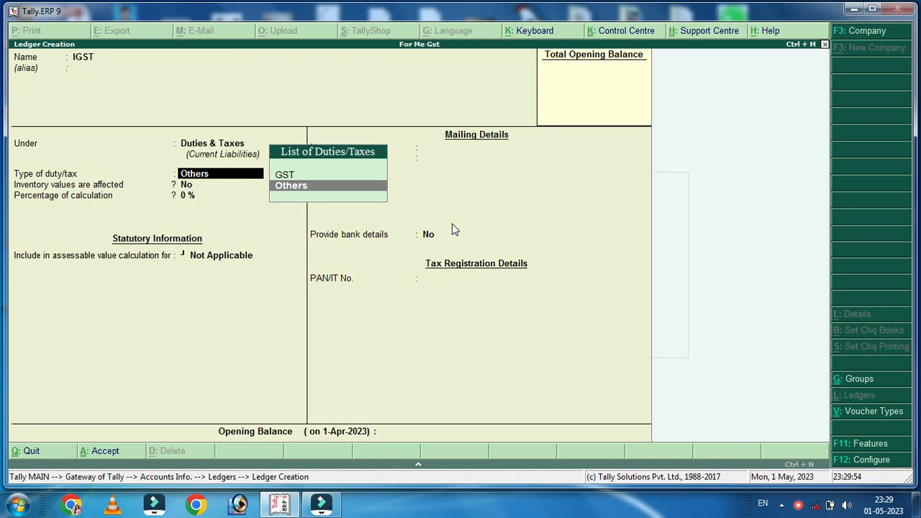
{"action": "key", "text": "Up"}
{"action": "key", "text": "Return"}
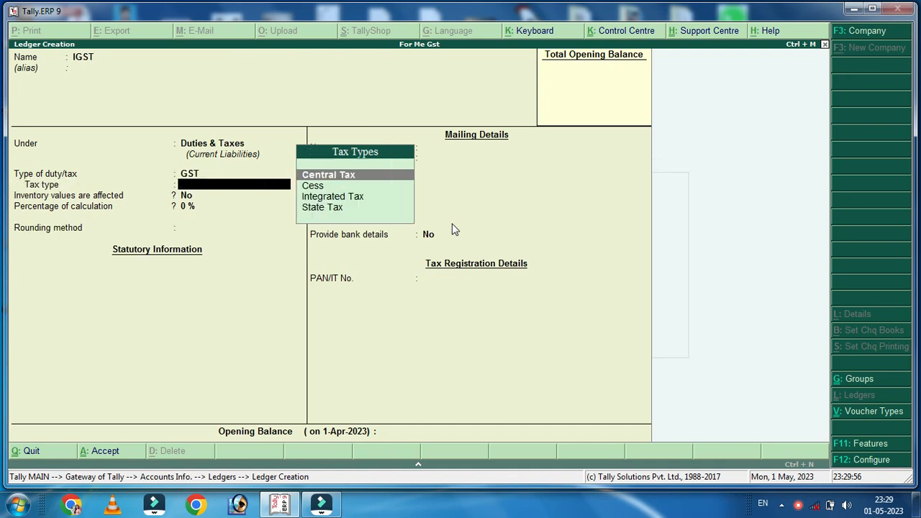
{"action": "key", "text": "Down"}
{"action": "key", "text": "Down"}
{"action": "key", "text": "Return"}
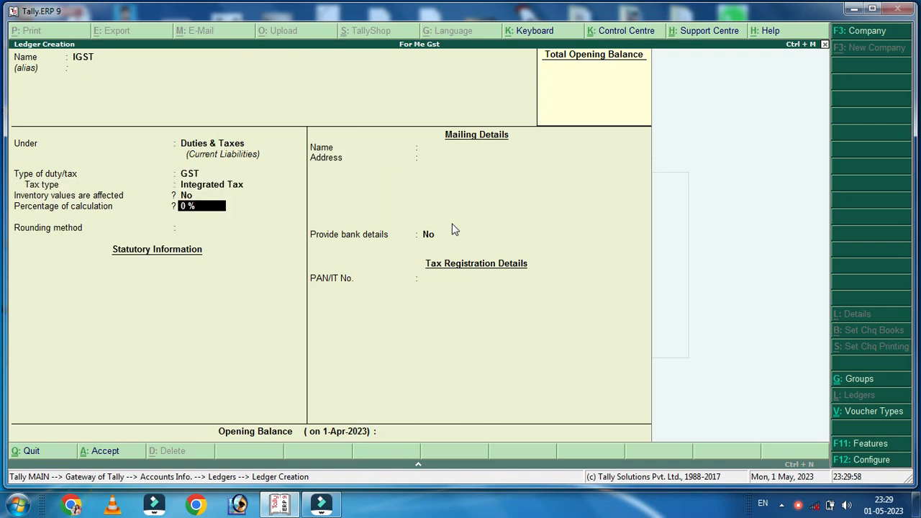
{"action": "key", "text": "Return"}
{"action": "key", "text": "Return"}
{"action": "key", "text": "Return"}
{"action": "key", "text": "Return"}
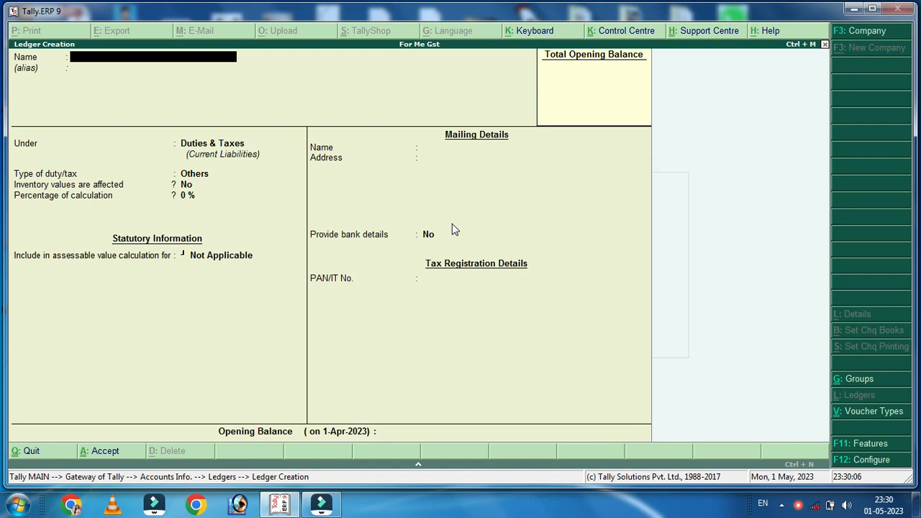
{"action": "key", "text": "Escape"}
{"action": "key", "text": "Return"}
{"action": "key", "text": "Escape"}
{"action": "key", "text": "Escape"}
Change the current period to 1-4-2023 through 31-3-2024
{"action": "key", "text": "Escape"}
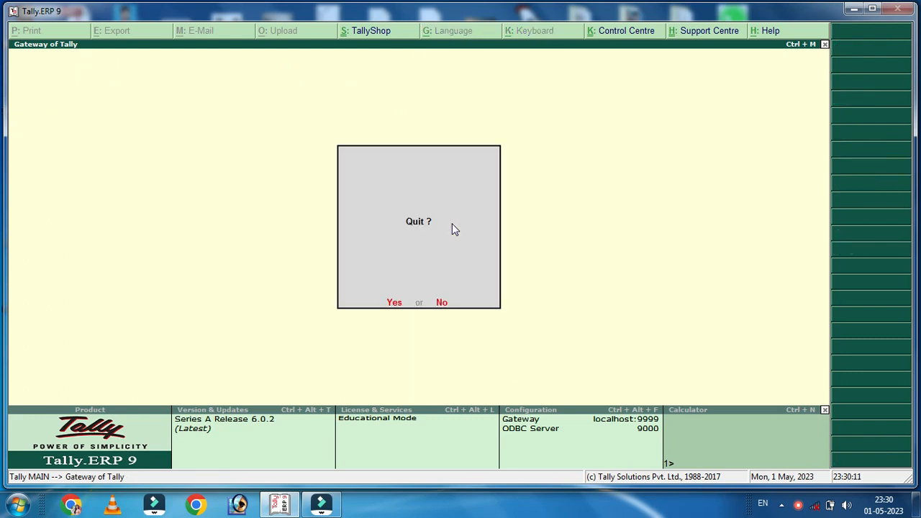
{"action": "key", "text": "Escape"}
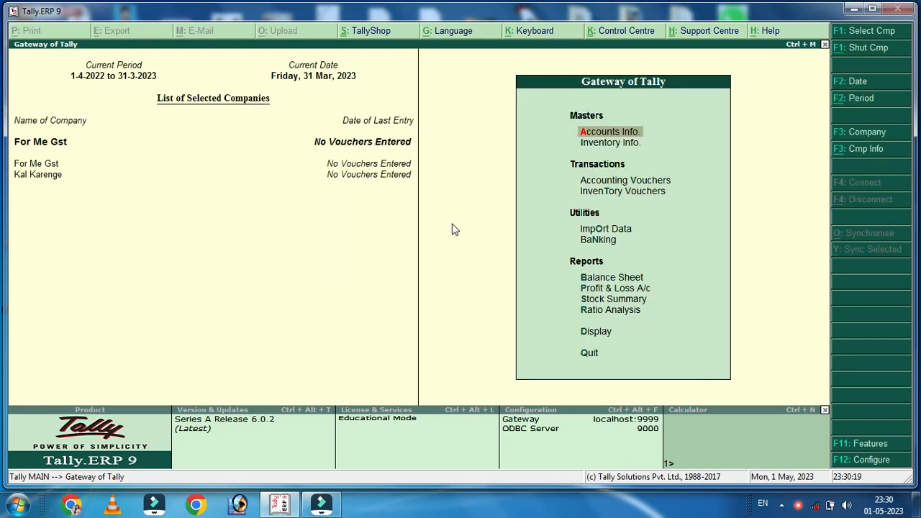
{"action": "left_click", "coordinate": [860, 101]}
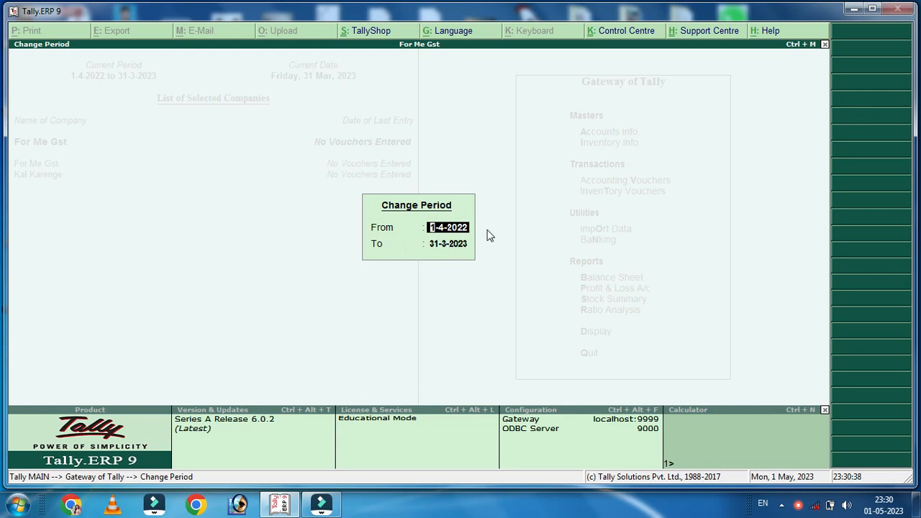
{"action": "key", "text": "BackSpace"}
{"action": "type", "text": "1-4-2023"}
{"action": "key", "text": "Return"}
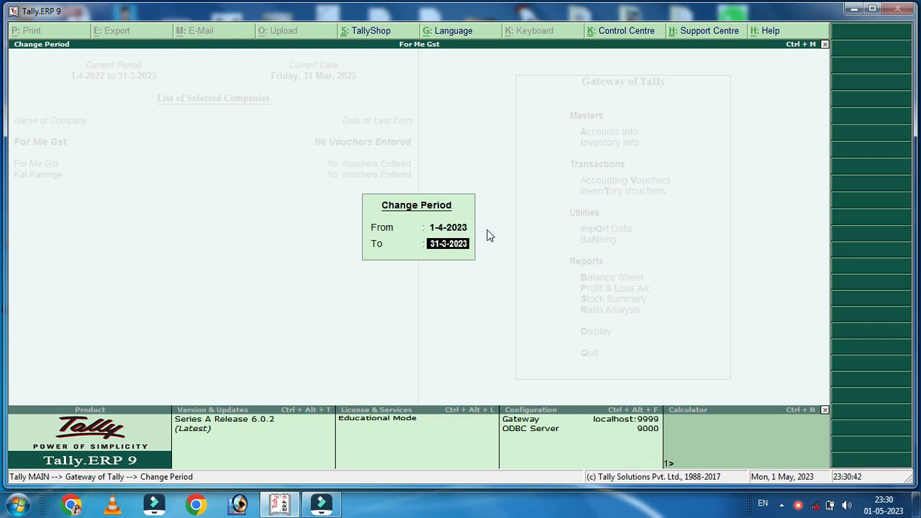
{"action": "type", "text": "31-3-2024"}
{"action": "key", "text": "Return"}
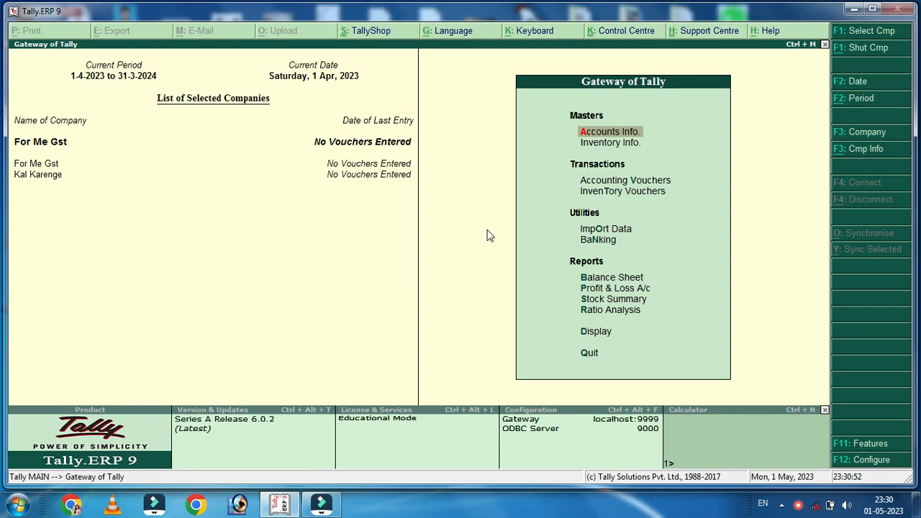
Start a Cloth stock group under Primary with quantities added up and GST details enabled
{"action": "key", "text": "Down"}
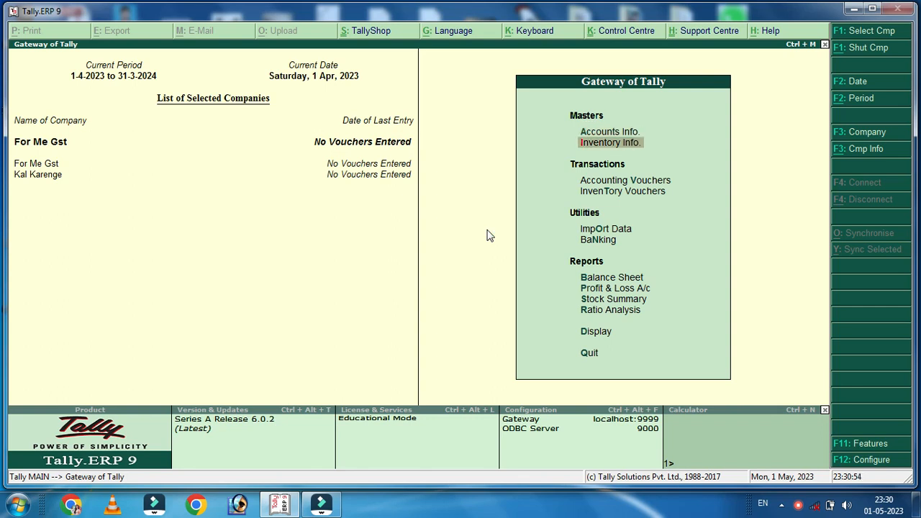
{"action": "key", "text": "Return"}
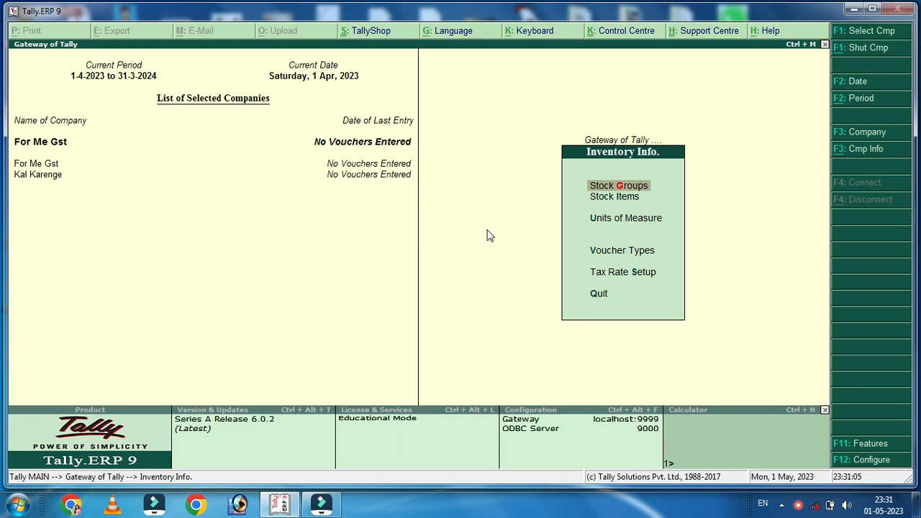
{"action": "key", "text": "Return"}
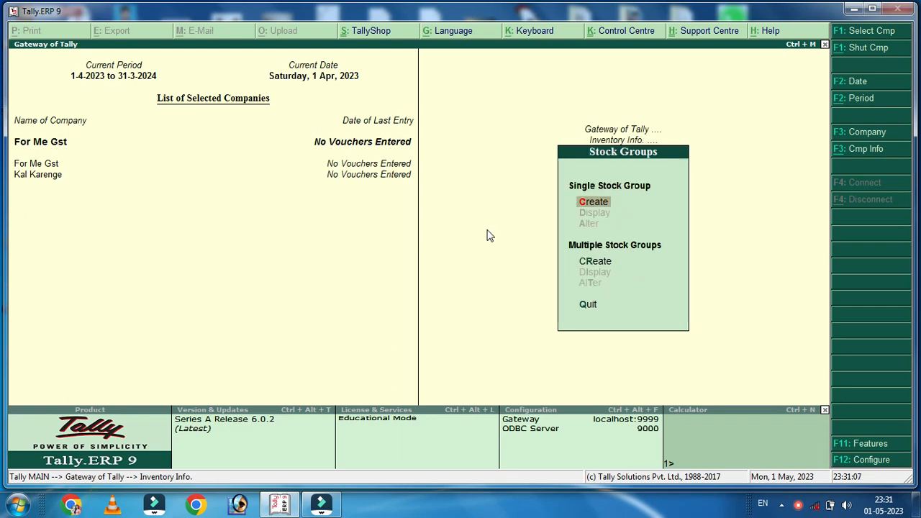
{"action": "key", "text": "Return"}
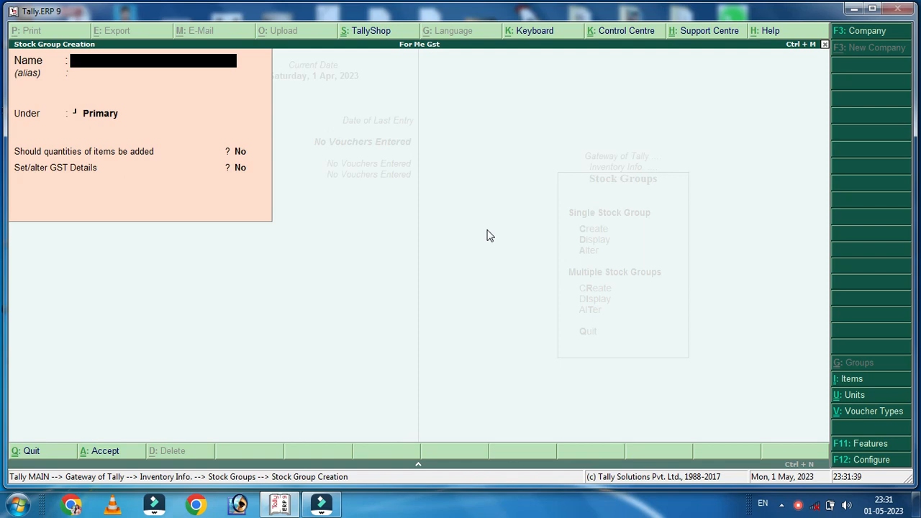
{"action": "type", "text": "Cloth"}
{"action": "key", "text": "Return"}
{"action": "key", "text": "Return"}
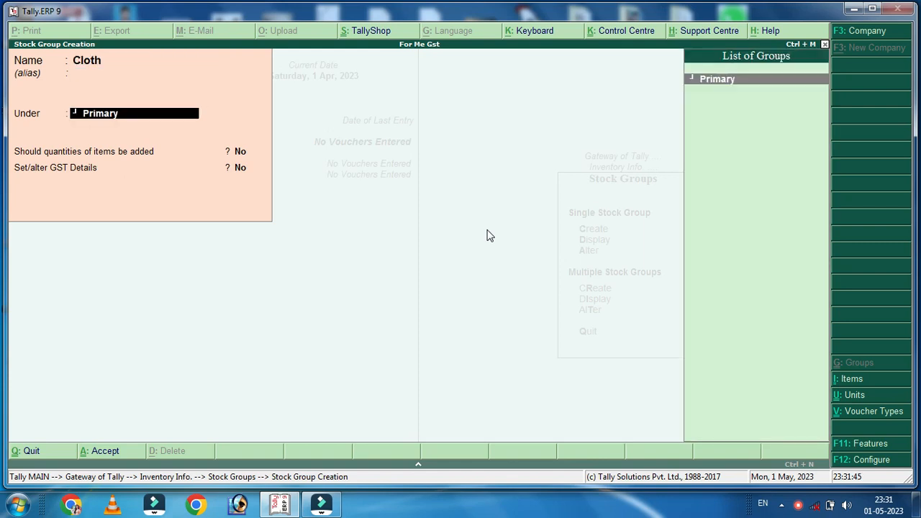
{"action": "key", "text": "Return"}
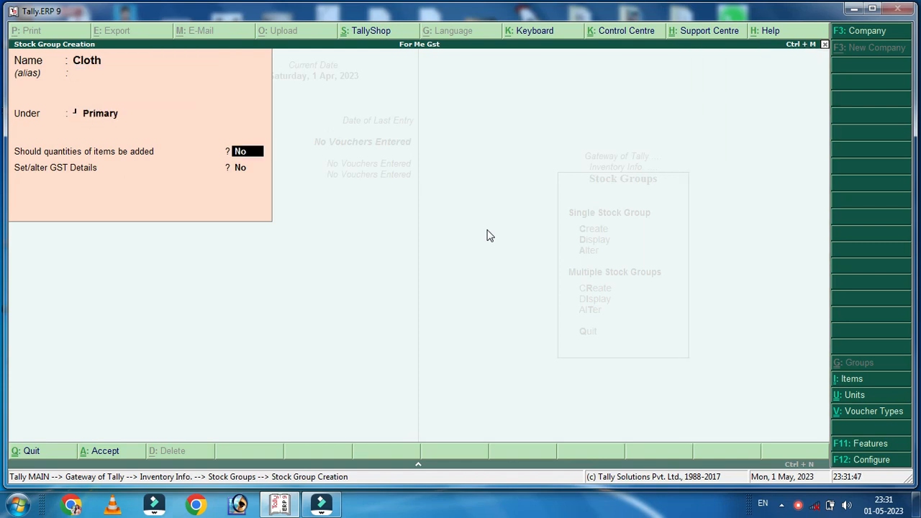
{"action": "type", "text": "y"}
{"action": "key", "text": "Return"}
{"action": "type", "text": "y"}
{"action": "key", "text": "Return"}
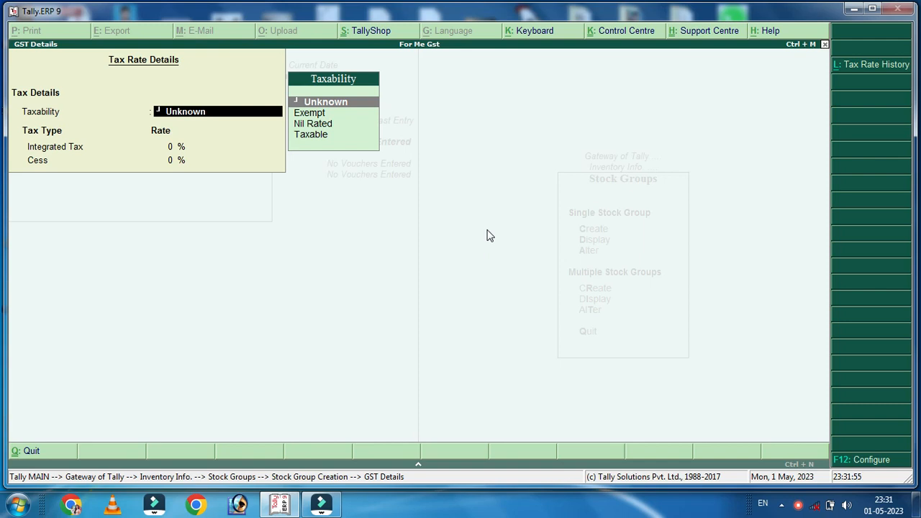
Set the Cloth group's taxability to Taxable with 12% Integrated Tax, then discard the group
{"action": "key", "text": "Down"}
{"action": "key", "text": "Down"}
{"action": "key", "text": "Down"}
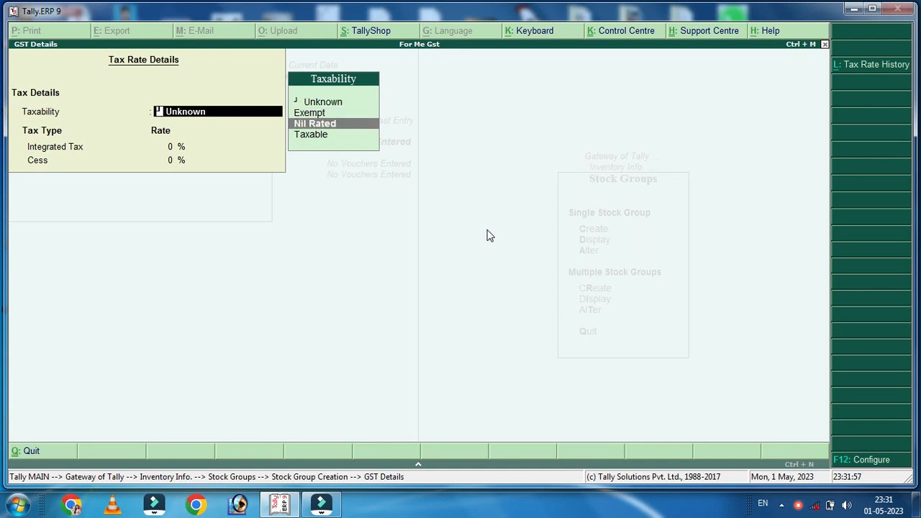
{"action": "key", "text": "Return"}
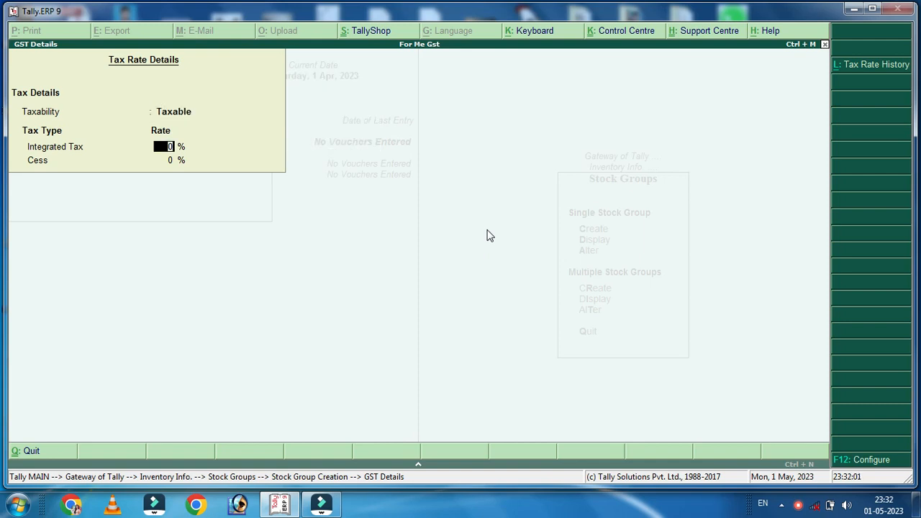
{"action": "type", "text": "12"}
{"action": "key", "text": "Escape"}
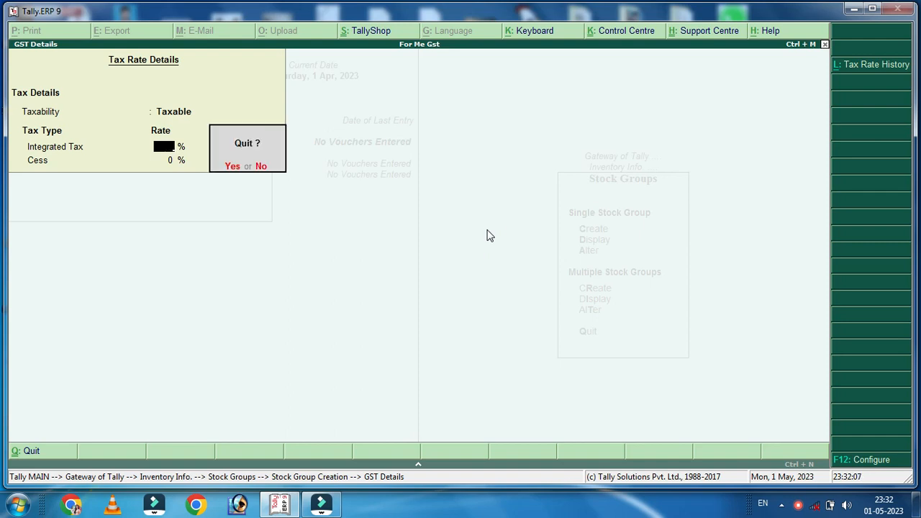
{"action": "key", "text": "Return"}
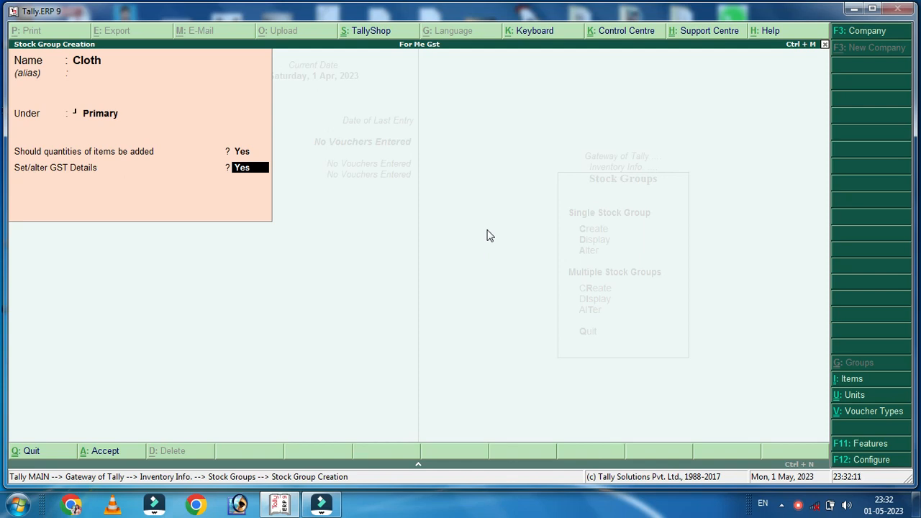
{"action": "key", "text": "Escape"}
{"action": "key", "text": "Escape"}
{"action": "key", "text": "Return"}
{"action": "key", "text": "Escape"}
{"action": "key", "text": "Escape"}
{"action": "key", "text": "Escape"}
{"action": "key", "text": "Escape"}
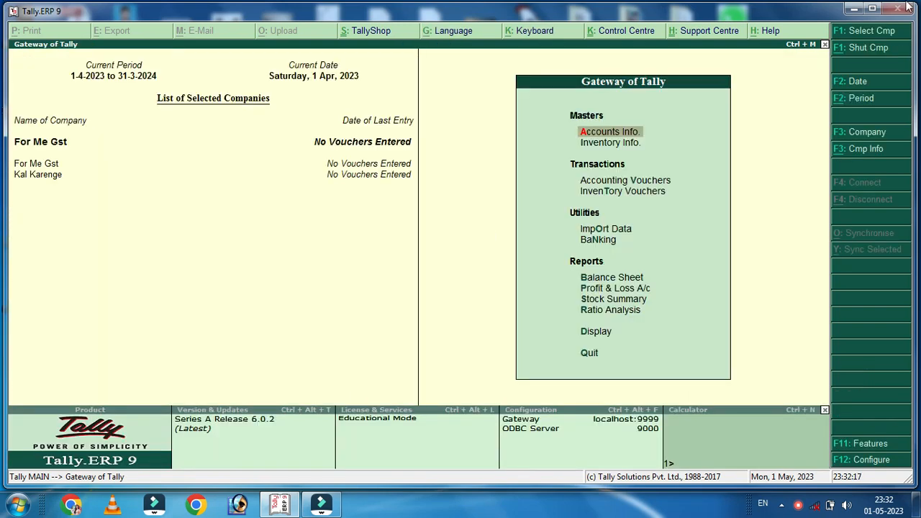
Close the period settings and create stock group Cloth under Primary
{"action": "left_click", "coordinate": [859, 98]}
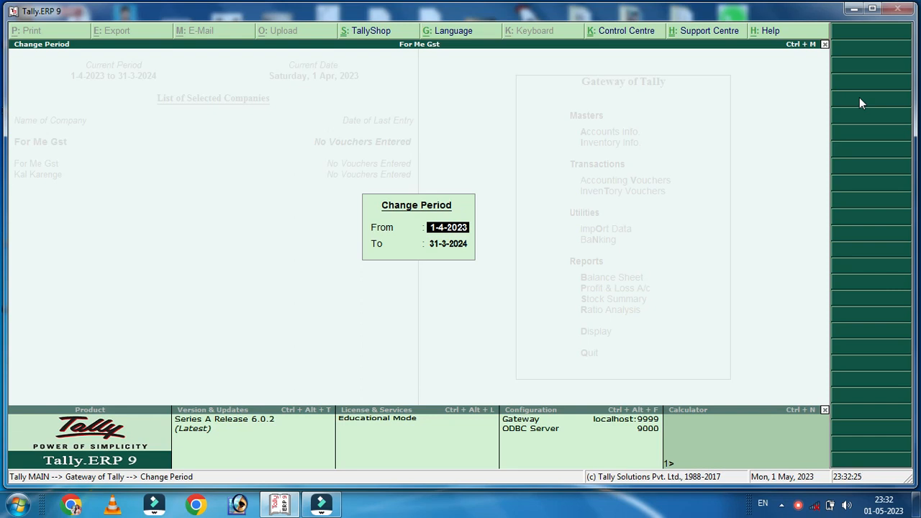
{"action": "key", "text": "Return"}
{"action": "key", "text": "Return"}
{"action": "key", "text": "Return"}
{"action": "key", "text": "Escape"}
{"action": "key", "text": "Escape"}
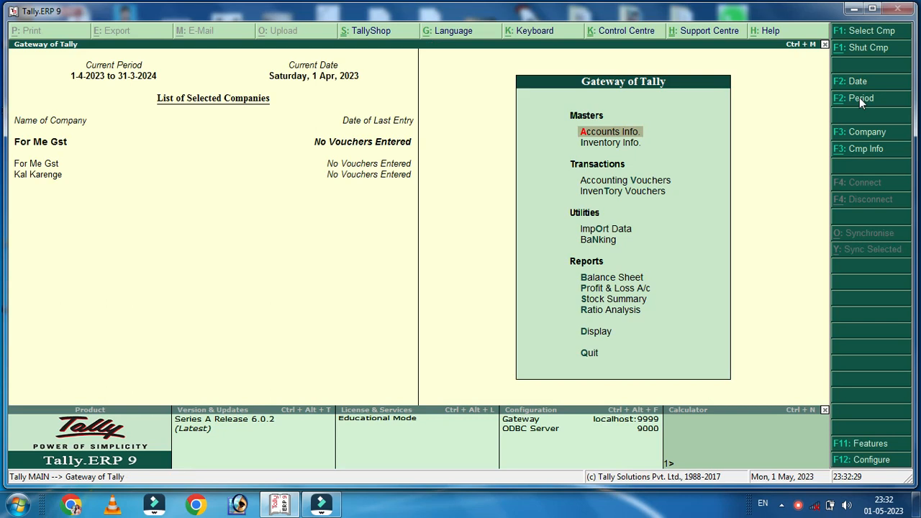
{"action": "key", "text": "Down"}
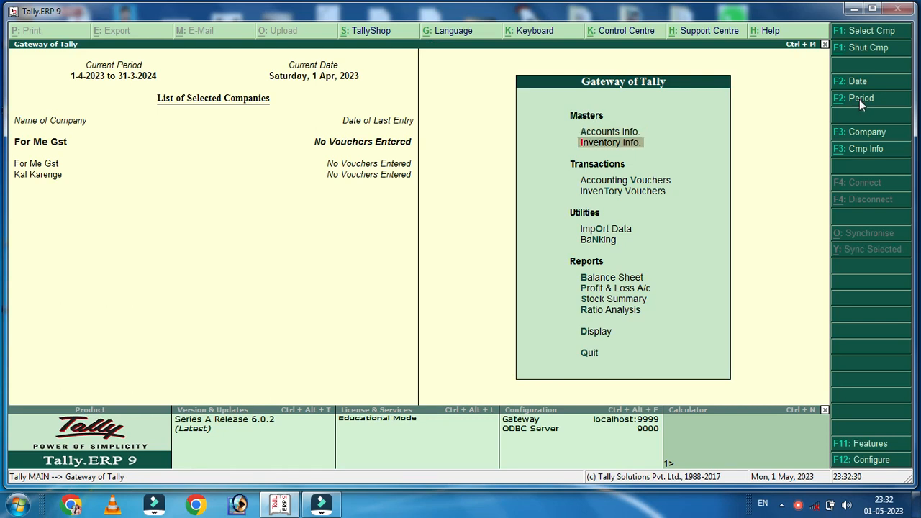
{"action": "key", "text": "Return"}
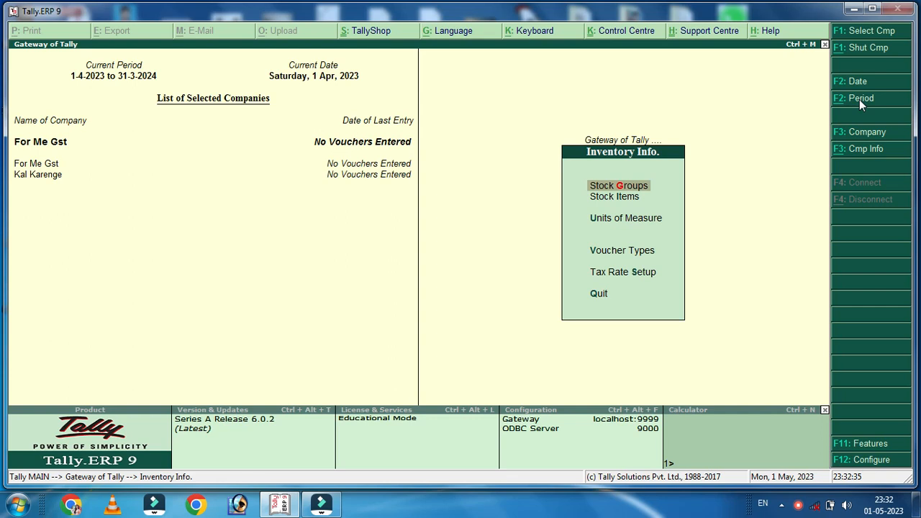
{"action": "key", "text": "Return"}
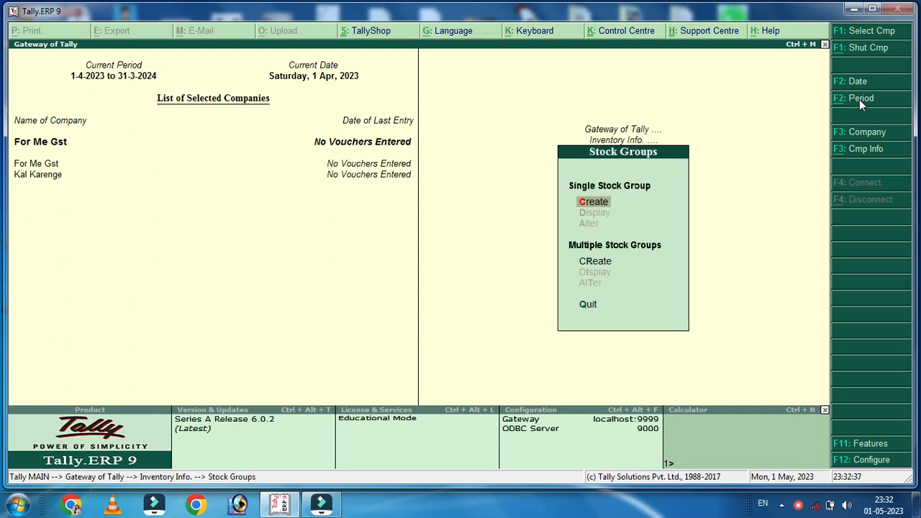
{"action": "key", "text": "Return"}
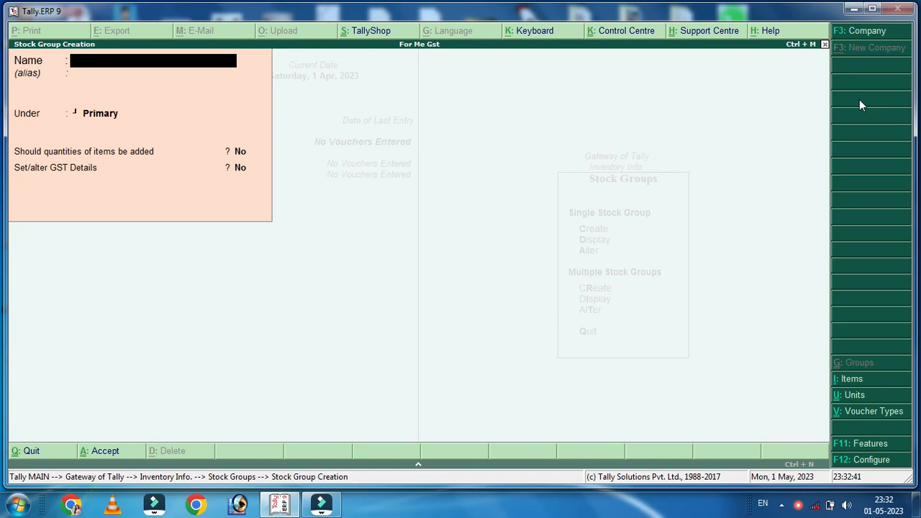
{"action": "type", "text": "Cloth"}
{"action": "key", "text": "Return"}
{"action": "key", "text": "Return"}
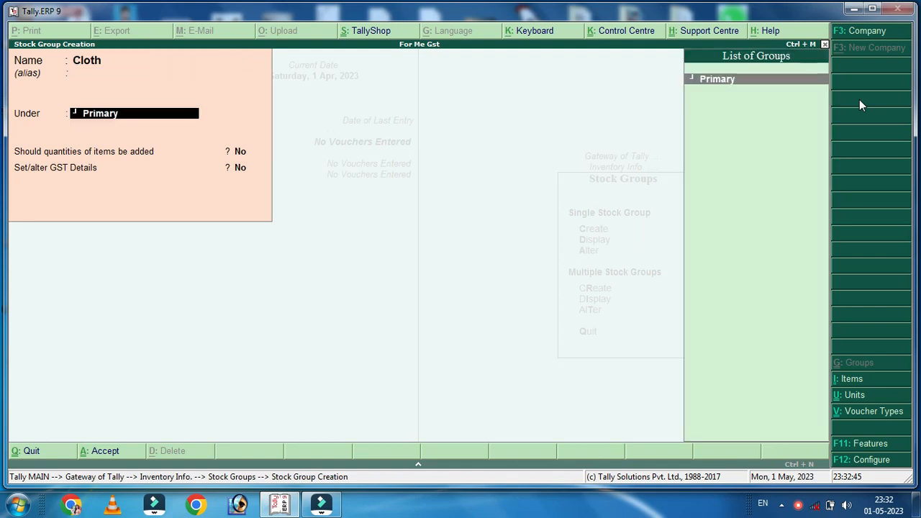
{"action": "key", "text": "Return"}
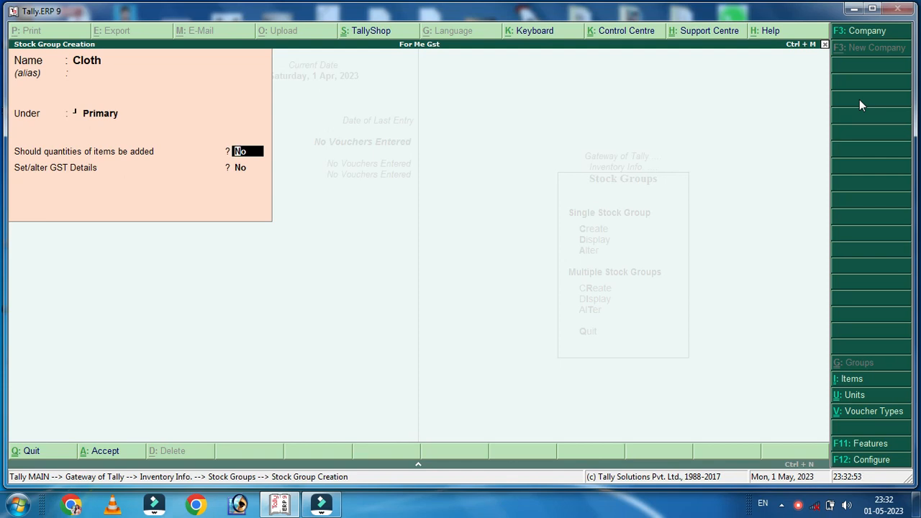
Allow adding quantities and set Cloth's GST taxability to Taxable at 12%, then save
{"action": "type", "text": "y"}
{"action": "key", "text": "Return"}
{"action": "type", "text": "y"}
{"action": "key", "text": "Return"}
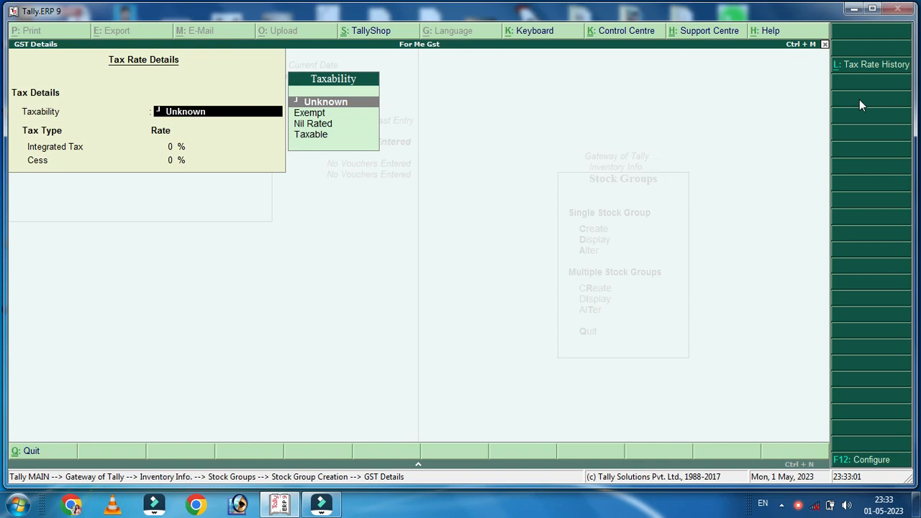
{"action": "key", "text": "Down"}
{"action": "key", "text": "Down"}
{"action": "key", "text": "Down"}
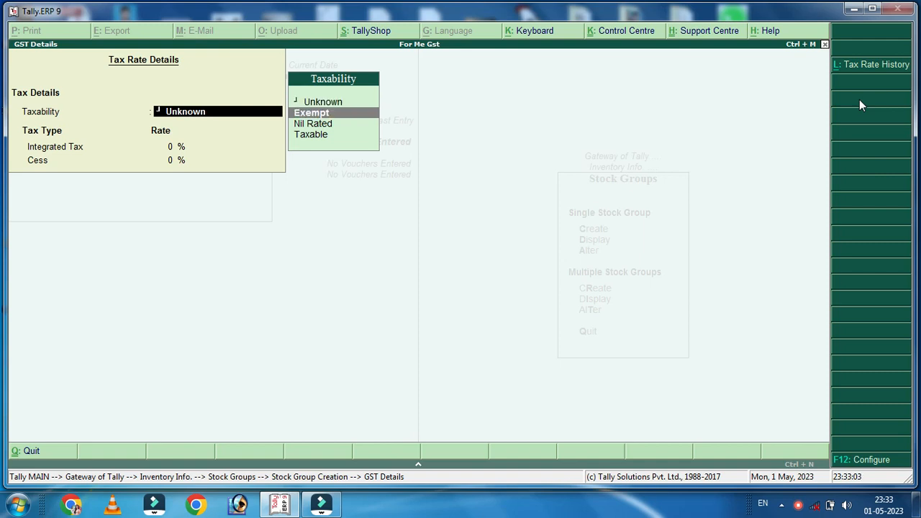
{"action": "key", "text": "Return"}
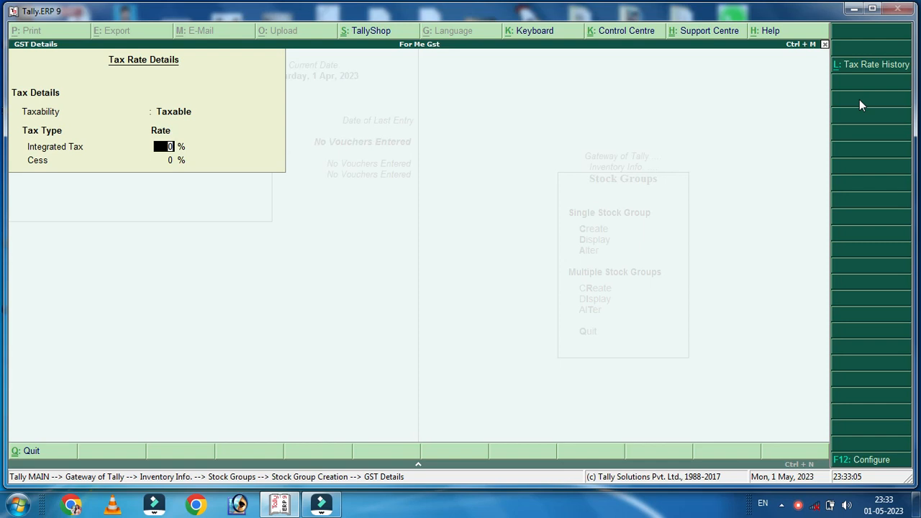
{"action": "type", "text": "12"}
{"action": "key", "text": "Return"}
{"action": "key", "text": "Return"}
{"action": "key", "text": "Return"}
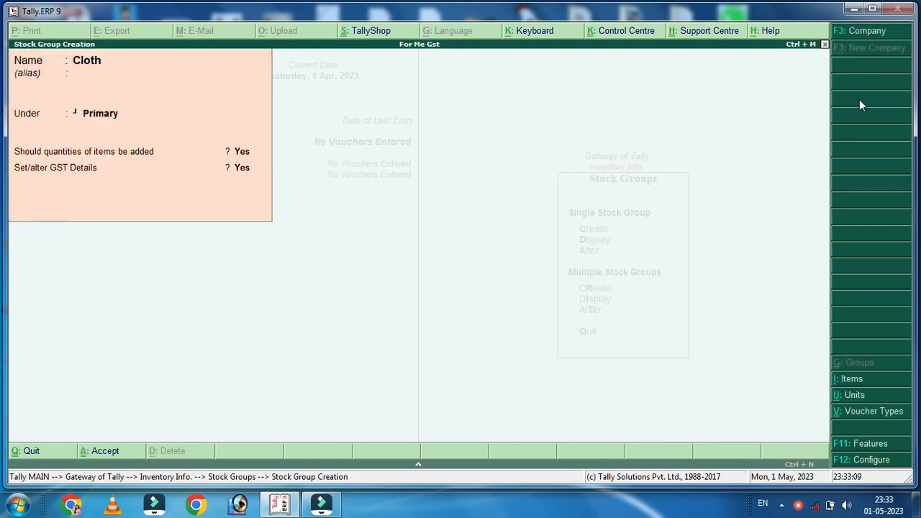
{"action": "key", "text": "Escape"}
{"action": "key", "text": "Escape"}
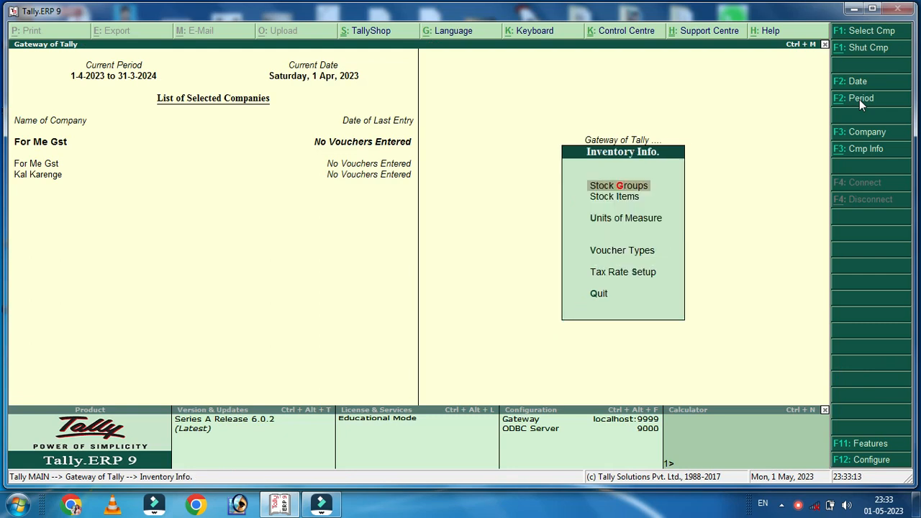
Start a new stock item named Jeans under the Cloth group
{"action": "key", "text": "Down"}
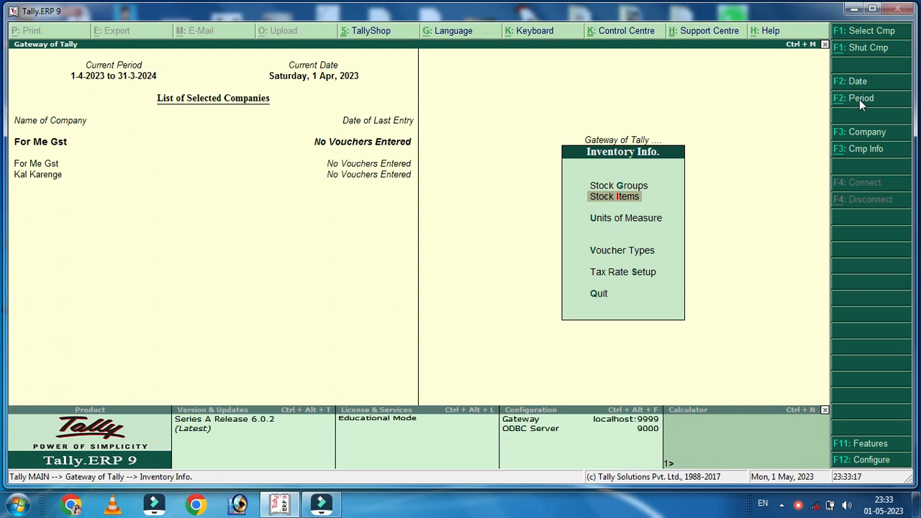
{"action": "key", "text": "Return"}
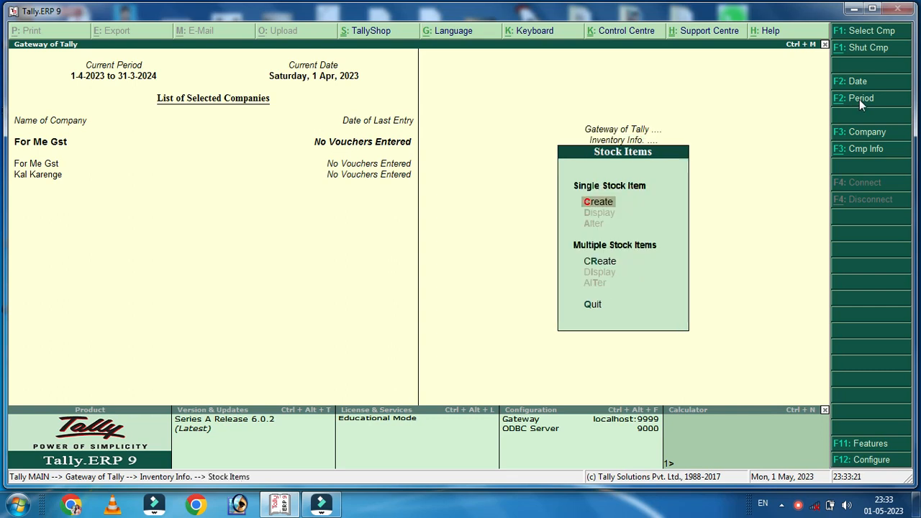
{"action": "key", "text": "Return"}
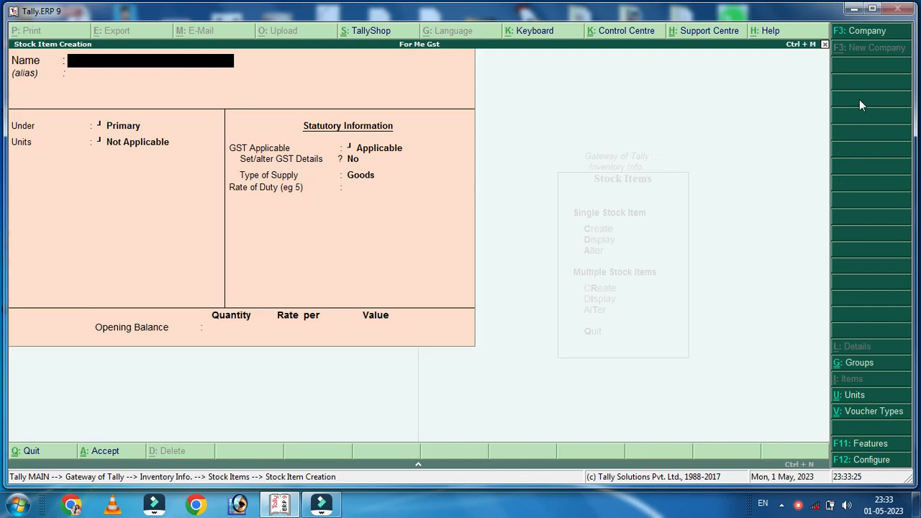
{"action": "type", "text": "Jeans"}
{"action": "key", "text": "Return"}
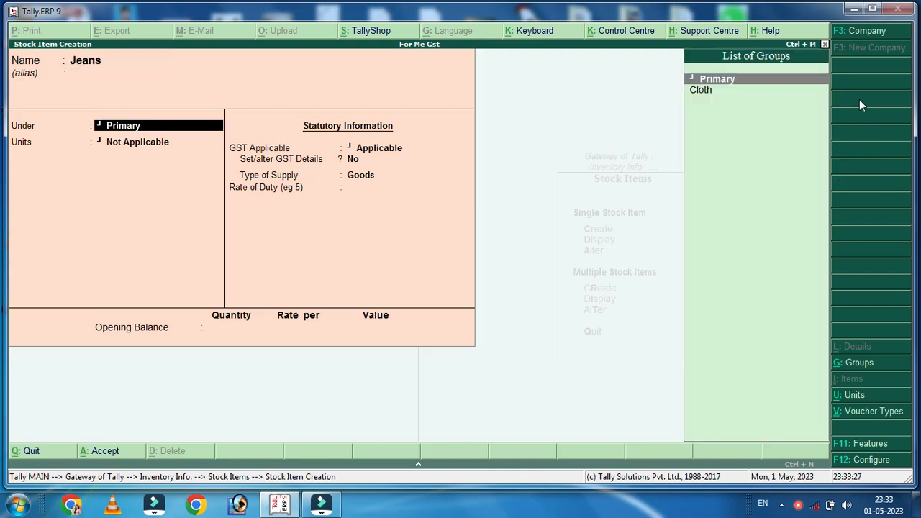
{"action": "key", "text": "Down"}
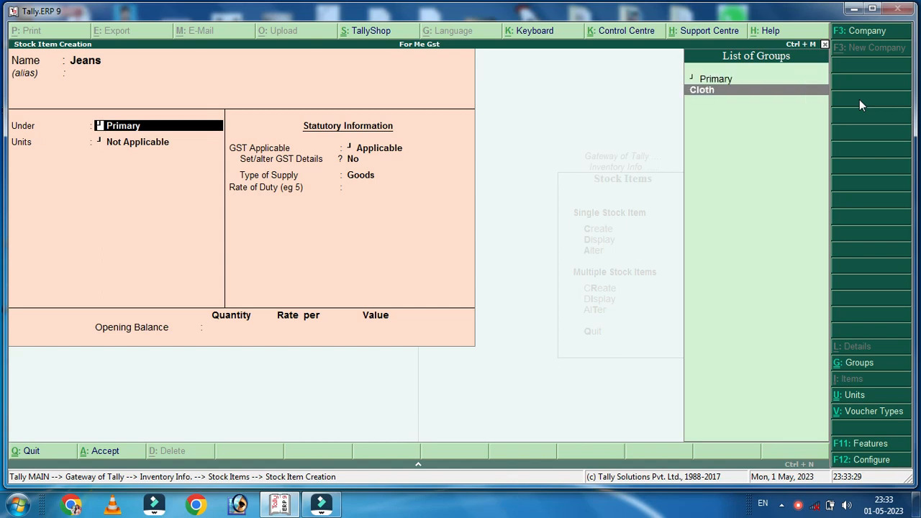
{"action": "key", "text": "Return"}
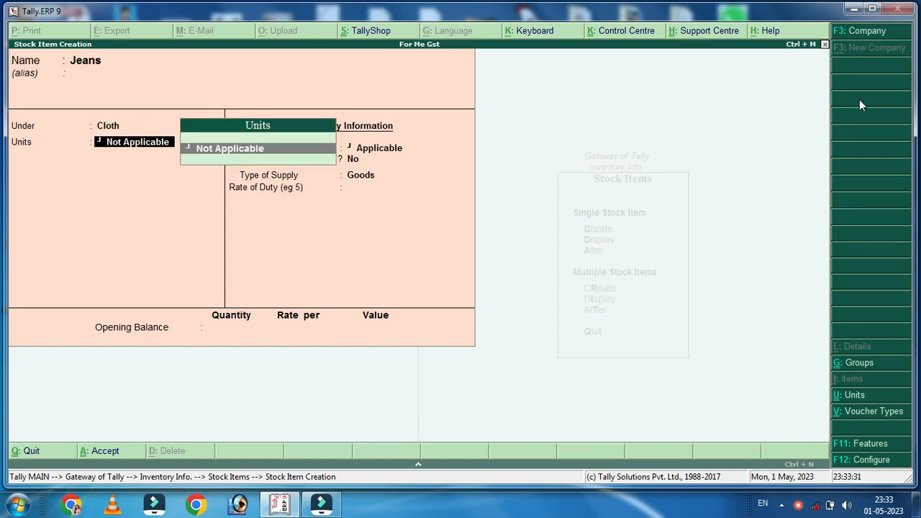
Create the unit pc, keep Goods supply with 0 rate of duty, and save Jeans
{"action": "key", "text": "alt+c"}
{"action": "type", "text": "pc"}
{"action": "key", "text": "Return"}
{"action": "key", "text": "Return"}
{"action": "key", "text": "Return"}
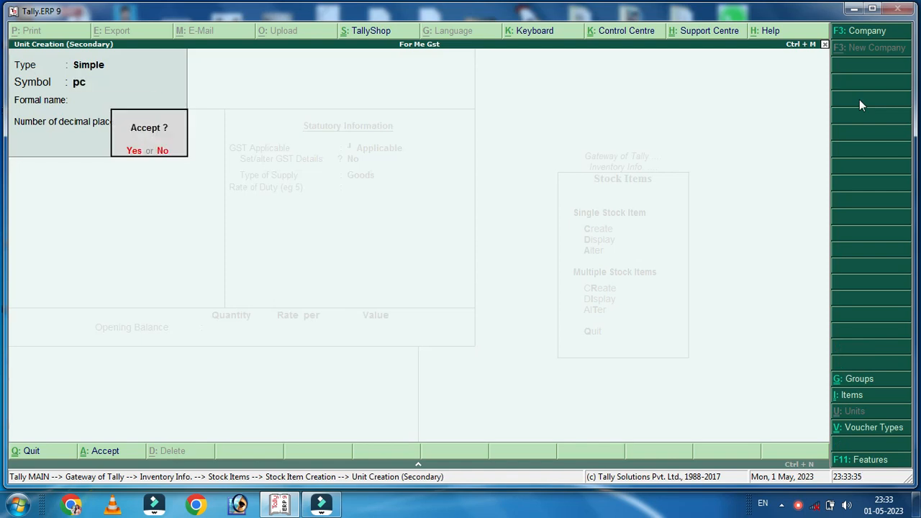
{"action": "key", "text": "Return"}
{"action": "key", "text": "Return"}
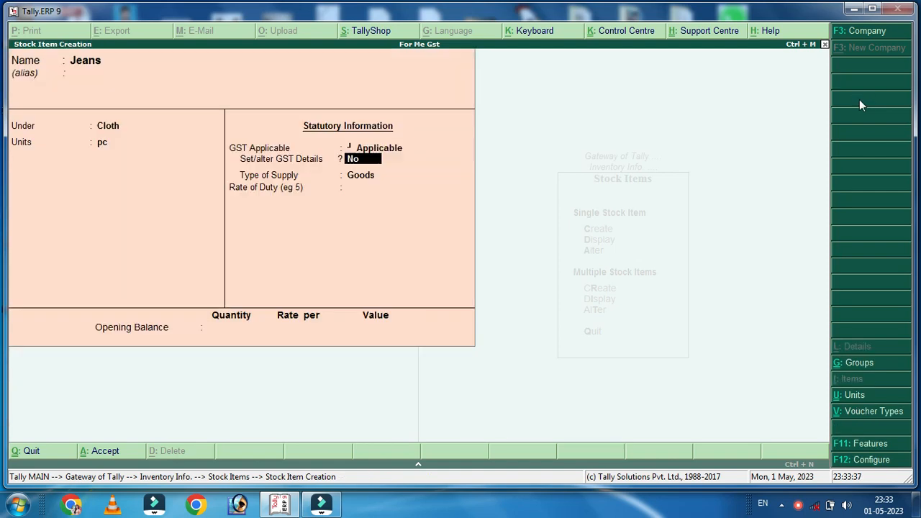
{"action": "key", "text": "Return"}
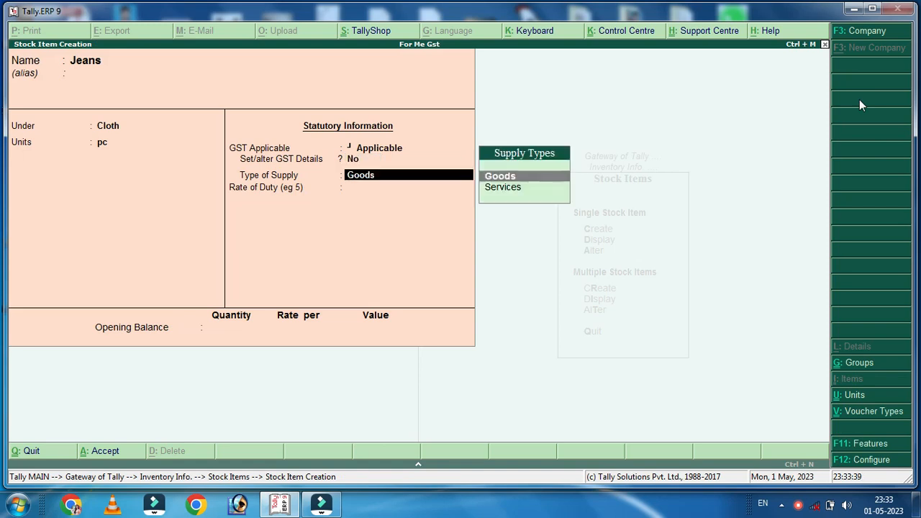
{"action": "key", "text": "Return"}
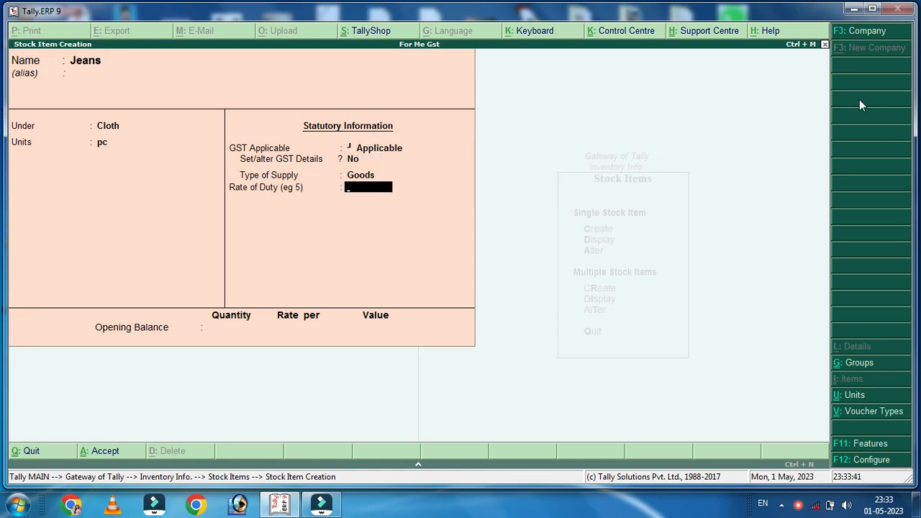
{"action": "key", "text": "Return"}
{"action": "key", "text": "Return"}
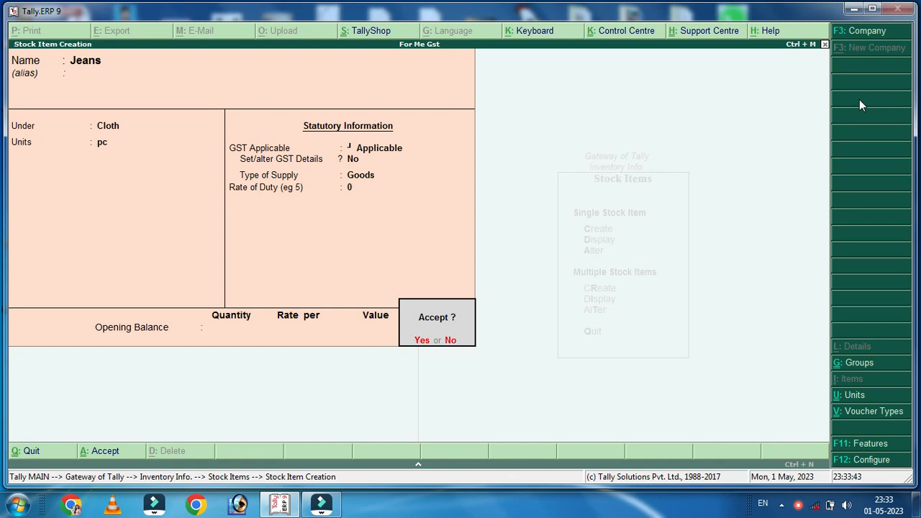
{"action": "key", "text": "Return"}
{"action": "type", "text": "Shirt"}
Save stock item Shirt under Cloth with unit pc
{"action": "key", "text": "Return"}
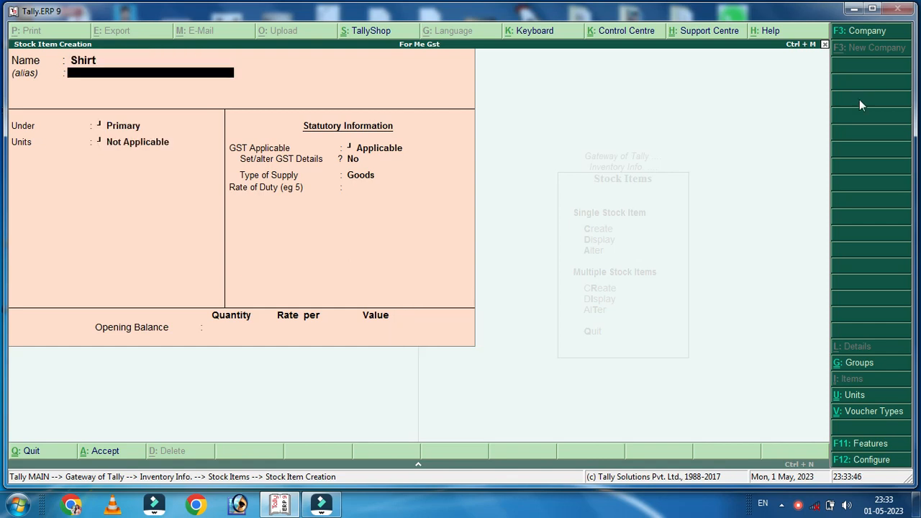
{"action": "key", "text": "Return"}
{"action": "key", "text": "Down"}
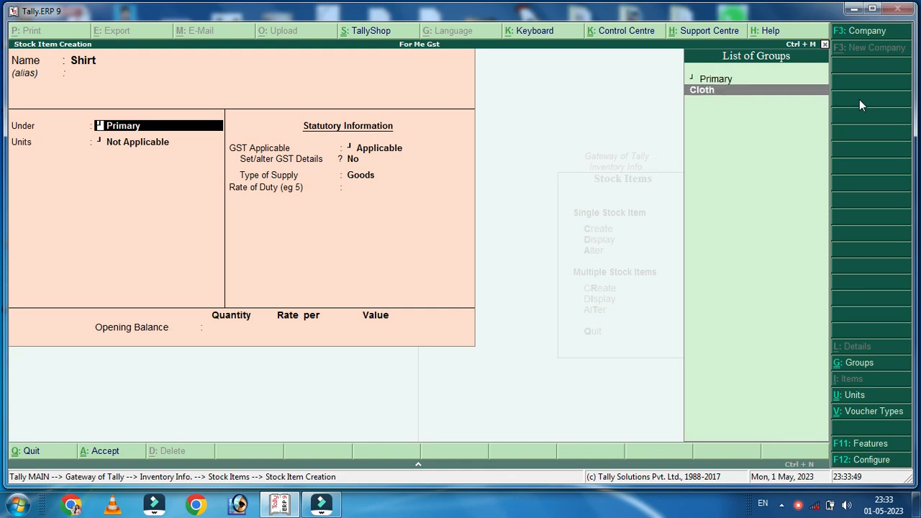
{"action": "key", "text": "Return"}
{"action": "key", "text": "Down"}
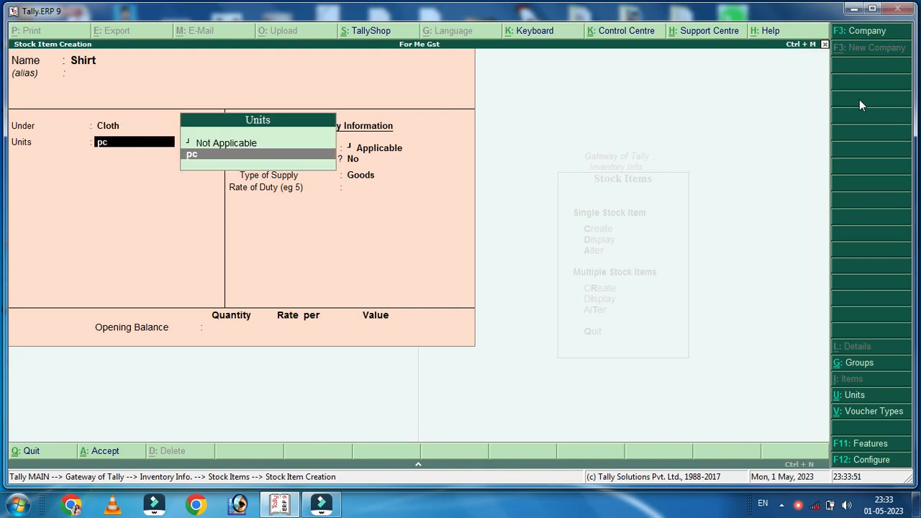
{"action": "key", "text": "Return"}
{"action": "key", "text": "Return"}
{"action": "key", "text": "Return"}
{"action": "key", "text": "Return"}
{"action": "key", "text": "Return"}
{"action": "key", "text": "Return"}
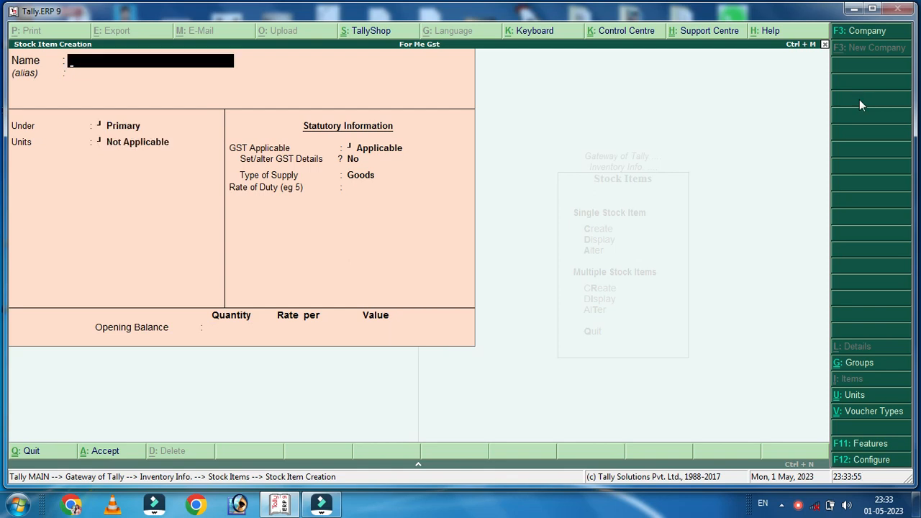
Create stock item Underwear under Cloth with unit pc, correcting the misspelt name
{"action": "type", "text": "Underwera"}
{"action": "key", "text": "BackSpace"}
{"action": "key", "text": "BackSpace"}
{"action": "type", "text": "ar"}
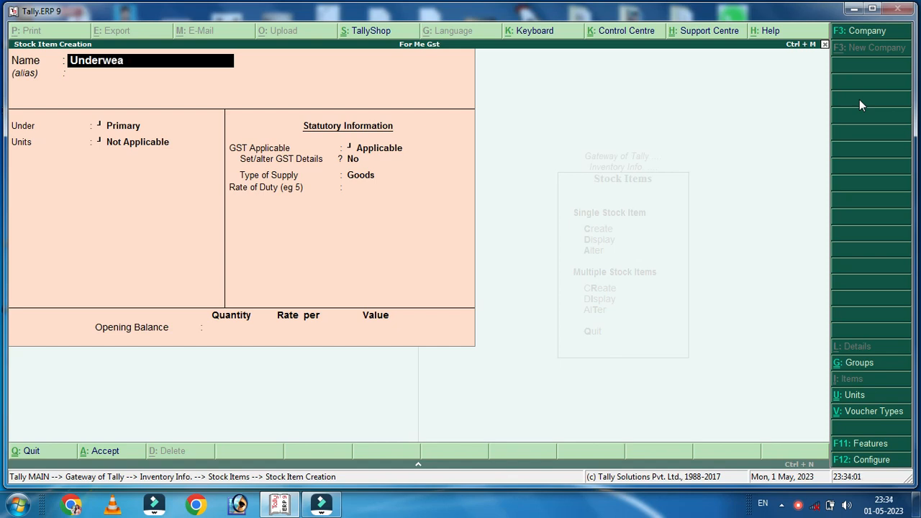
{"action": "key", "text": "Return"}
{"action": "key", "text": "Down"}
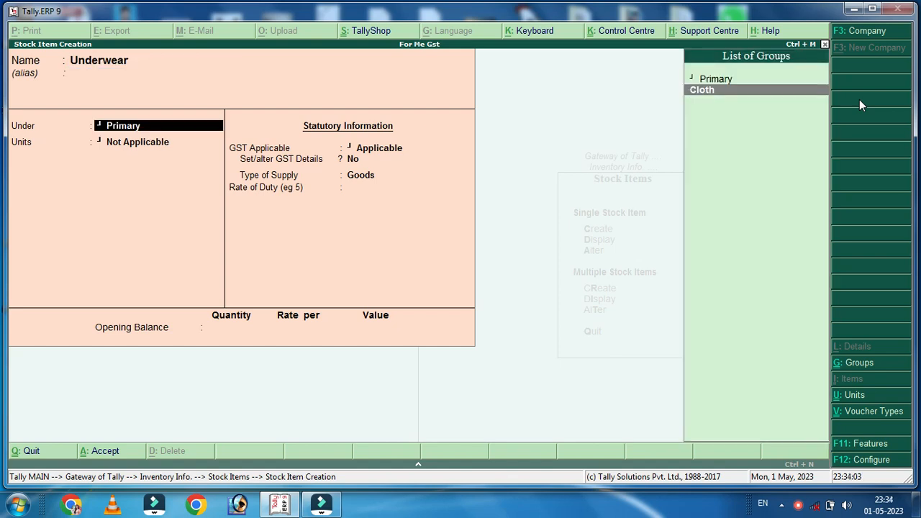
{"action": "key", "text": "Return"}
{"action": "key", "text": "Down"}
{"action": "key", "text": "Return"}
{"action": "key", "text": "Return"}
{"action": "key", "text": "Return"}
{"action": "key", "text": "Return"}
{"action": "key", "text": "Return"}
{"action": "key", "text": "Return"}
{"action": "key", "text": "Return"}
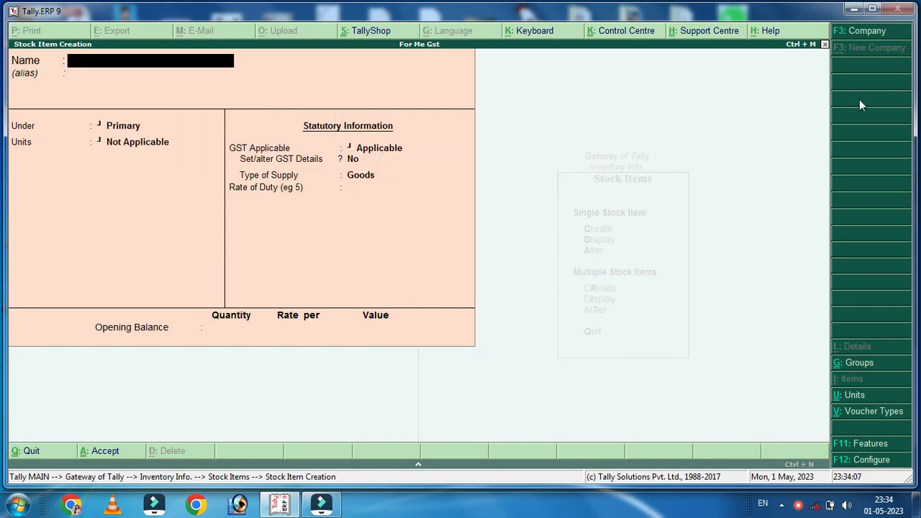
Save Frock under Cloth with unit pc, then return to the Gateway of Tally
{"action": "type", "text": "Frock"}
{"action": "key", "text": "Return"}
{"action": "key", "text": "Return"}
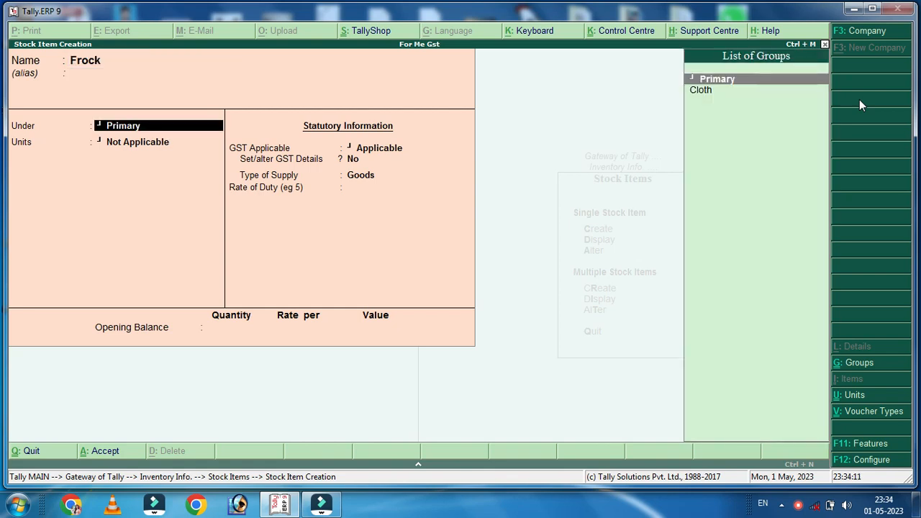
{"action": "key", "text": "Down"}
{"action": "key", "text": "Return"}
{"action": "key", "text": "Down"}
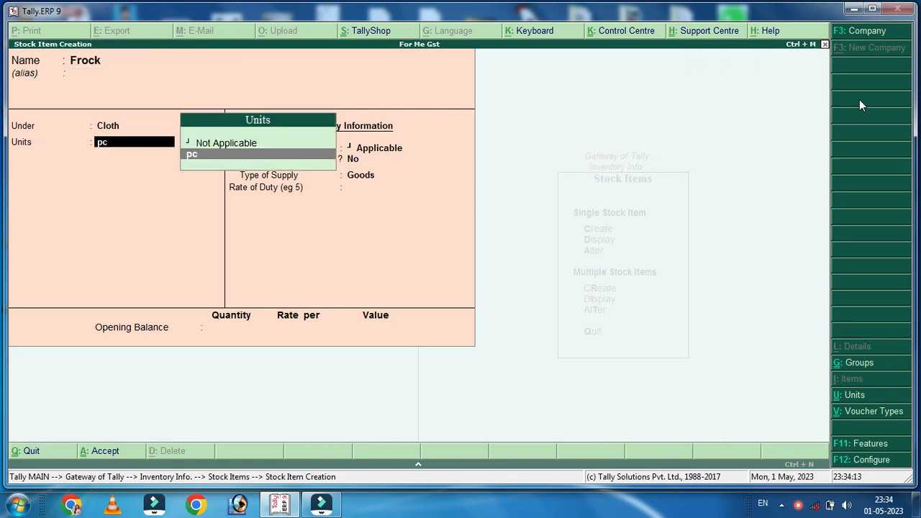
{"action": "key", "text": "Return"}
{"action": "key", "text": "Return"}
{"action": "key", "text": "Return"}
{"action": "key", "text": "Return"}
{"action": "key", "text": "Return"}
{"action": "key", "text": "Return"}
{"action": "key", "text": "Return"}
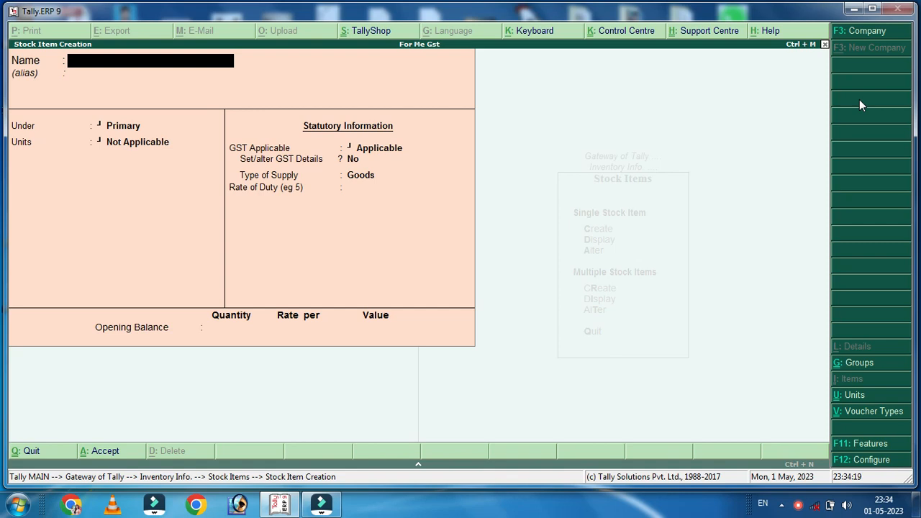
{"action": "key", "text": "Escape"}
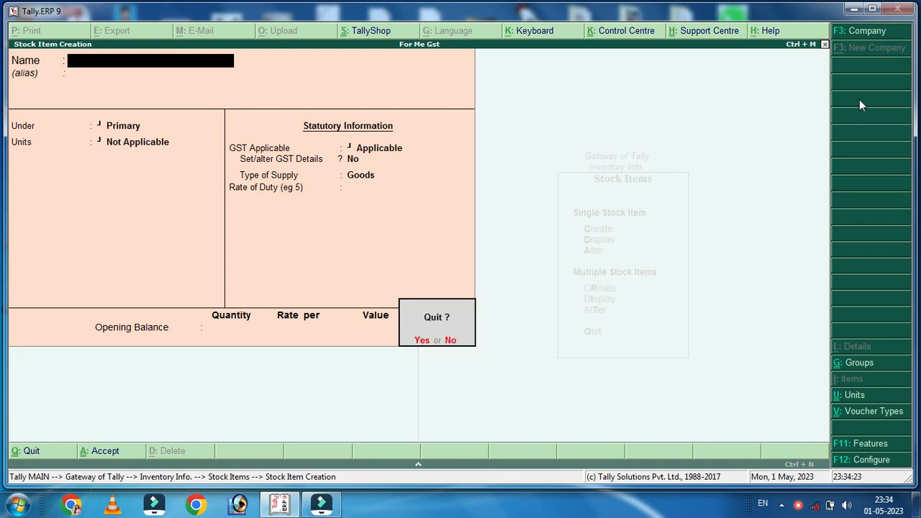
{"action": "key", "text": "Return"}
{"action": "key", "text": "Escape"}
{"action": "key", "text": "Escape"}
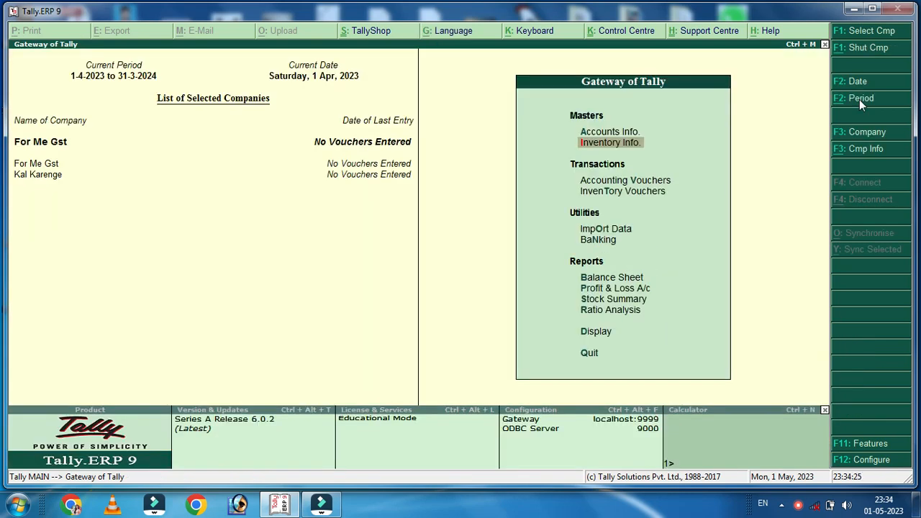
Start a Sales voucher with Cash as party and Sale as the sales ledger
{"action": "key", "text": "Down"}
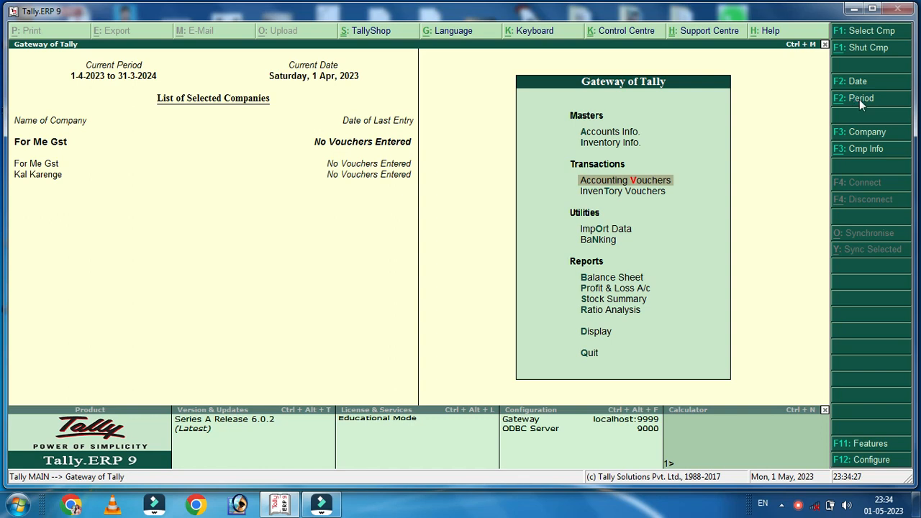
{"action": "key", "text": "Return"}
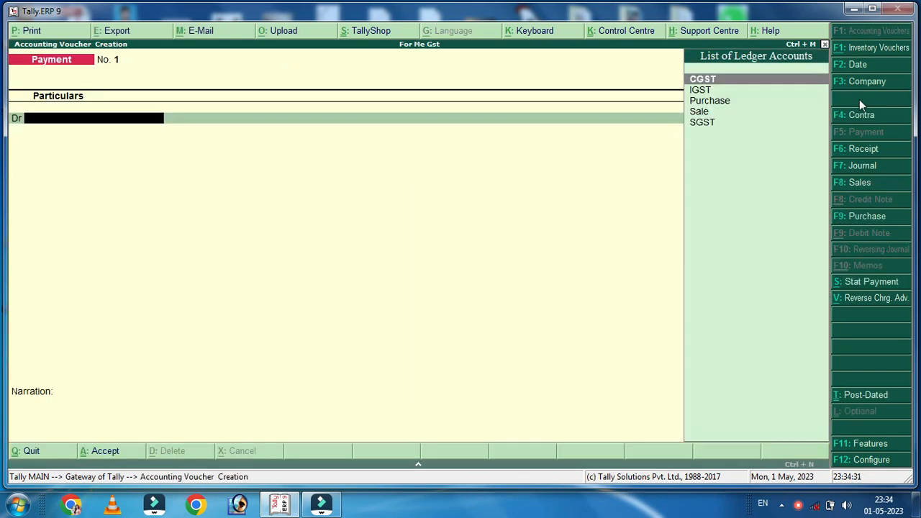
{"action": "key", "text": "F8"}
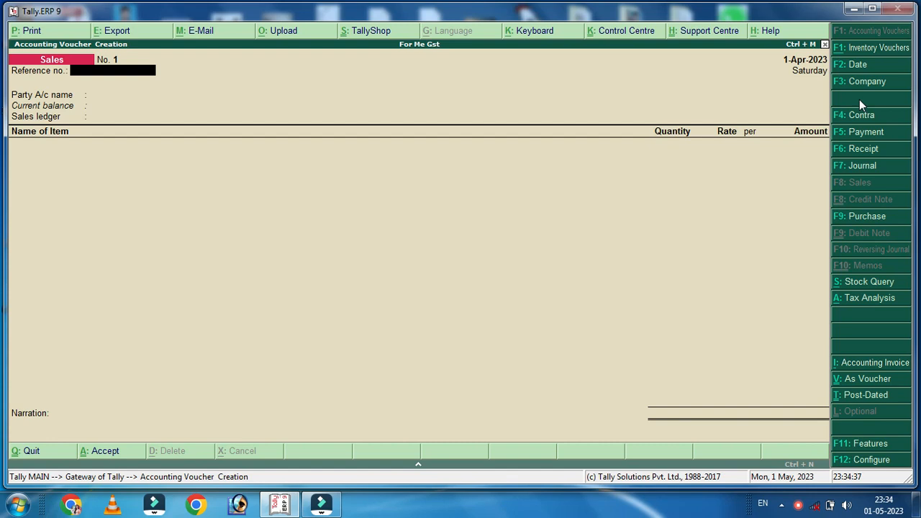
{"action": "key", "text": "Return"}
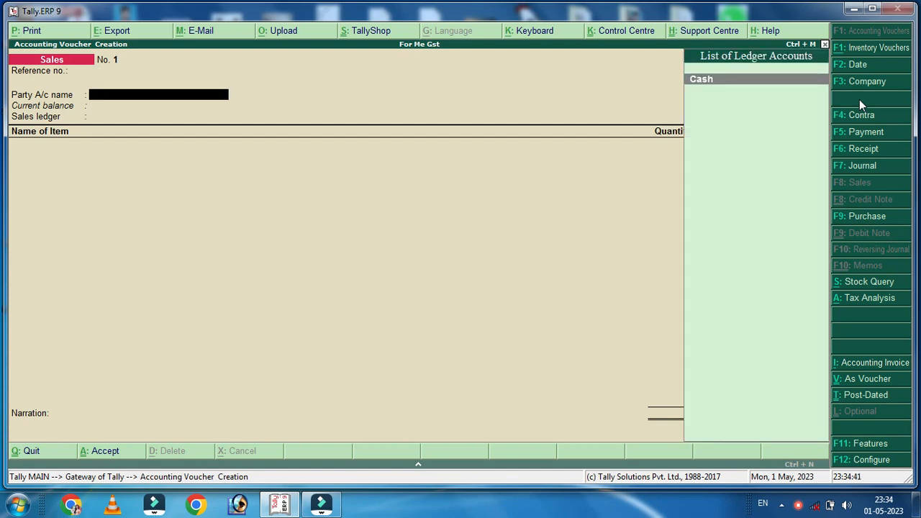
{"action": "key", "text": "Return"}
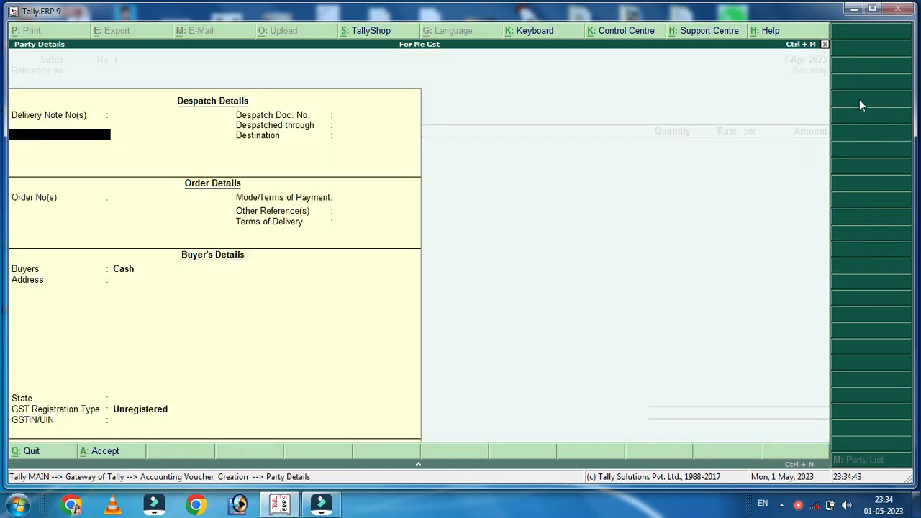
{"action": "key", "text": "Return"}
{"action": "key", "text": "Return"}
{"action": "key", "text": "Return"}
{"action": "key", "text": "Return"}
{"action": "key", "text": "Return"}
{"action": "key", "text": "Return"}
{"action": "key", "text": "Return"}
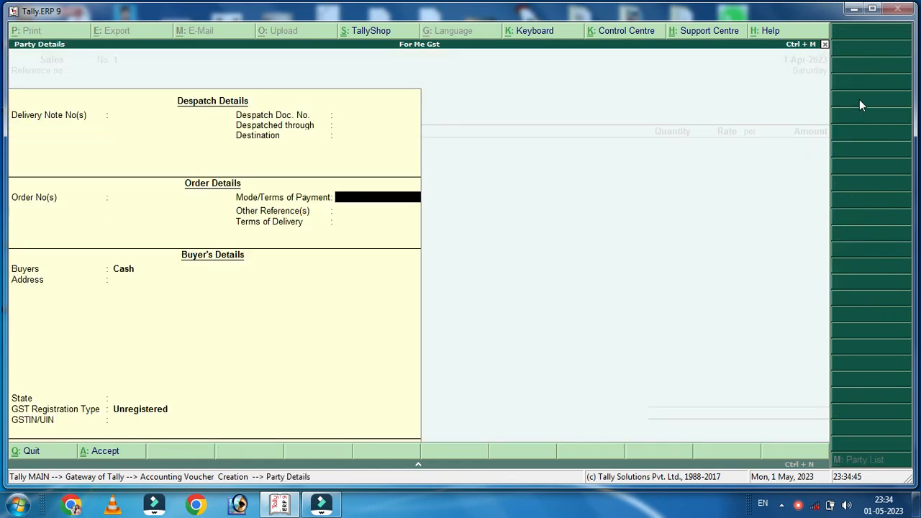
{"action": "key", "text": "Return"}
{"action": "key", "text": "Return"}
{"action": "key", "text": "Return"}
{"action": "key", "text": "Return"}
{"action": "key", "text": "Return"}
{"action": "key", "text": "Return"}
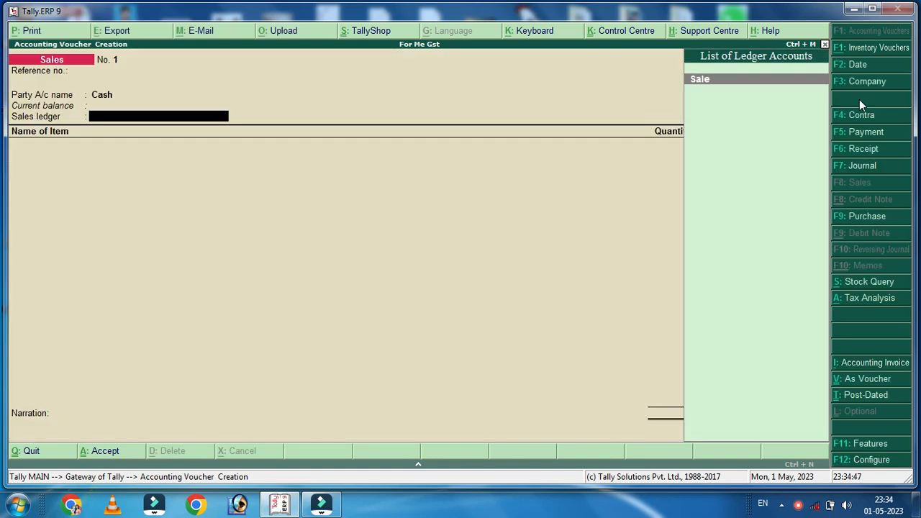
{"action": "key", "text": "Return"}
{"action": "key", "text": "BackSpace"}
{"action": "key", "text": "Return"}
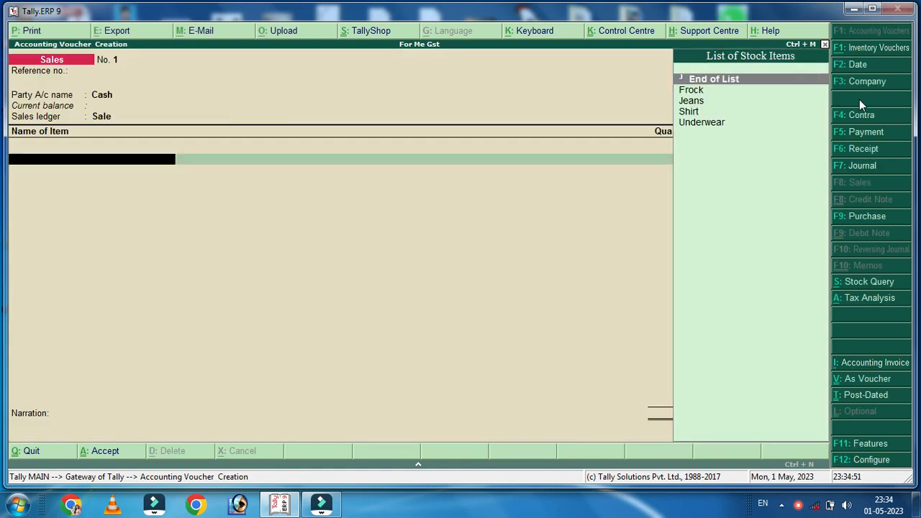
Add Frock at 1 pc for 1,500.00 and Jeans at 5 pc for 1,000.00
{"action": "key", "text": "Down"}
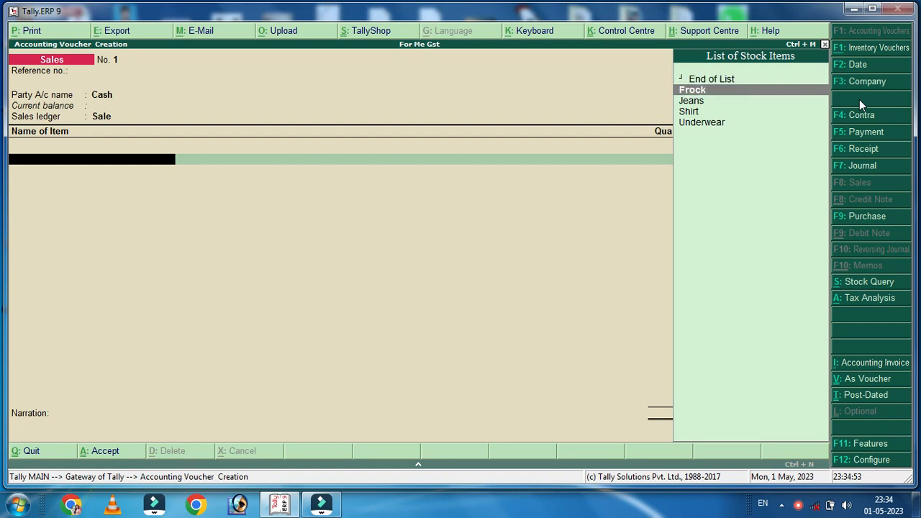
{"action": "key", "text": "Return"}
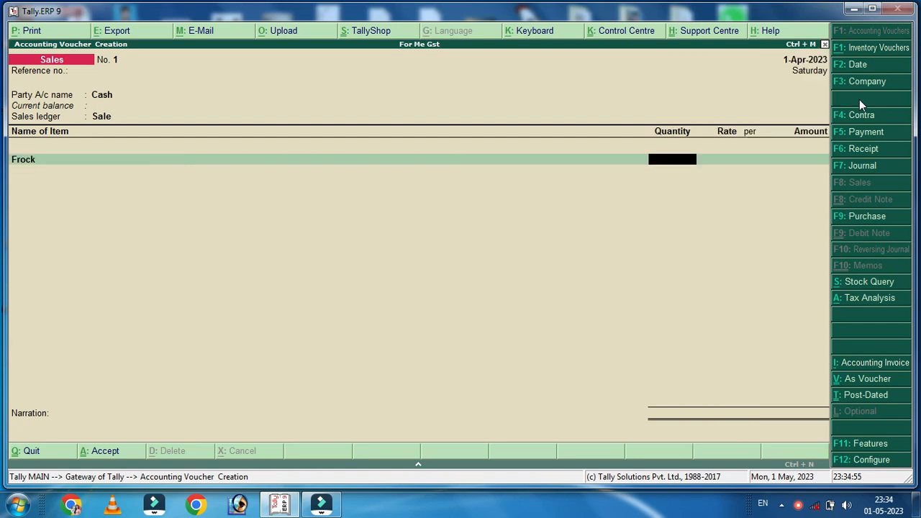
{"action": "key", "text": "Return"}
{"action": "key", "text": "Return"}
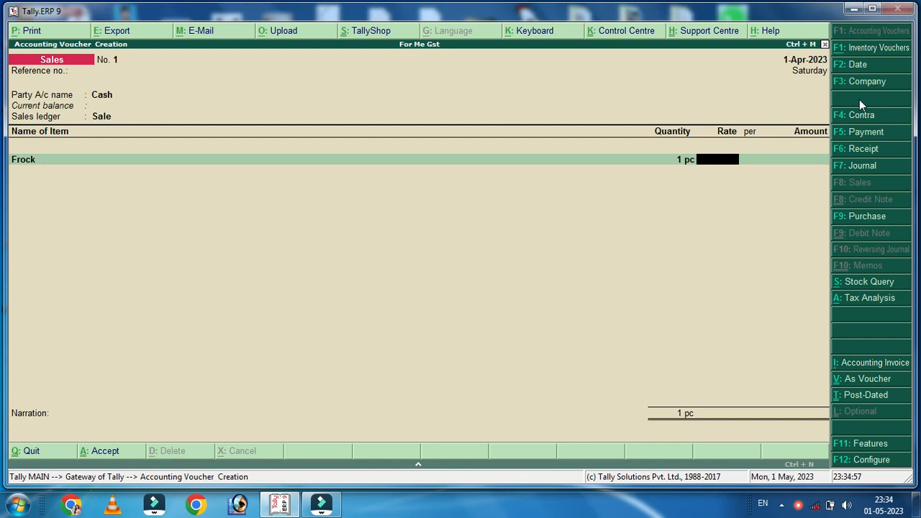
{"action": "type", "text": "1500"}
{"action": "key", "text": "Return"}
{"action": "key", "text": "Return"}
{"action": "key", "text": "Return"}
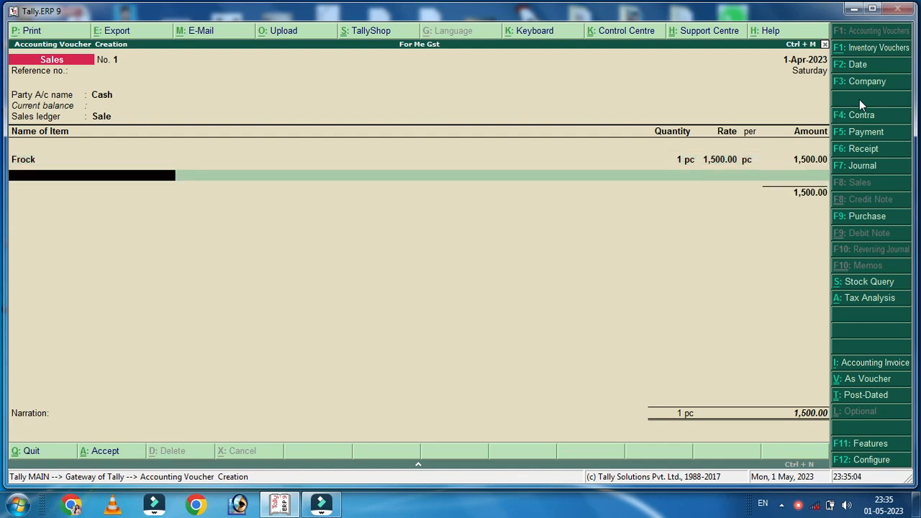
{"action": "type", "text": "J"}
{"action": "key", "text": "Return"}
{"action": "type", "text": "5"}
{"action": "key", "text": "Return"}
{"action": "key", "text": "Return"}
{"action": "type", "text": "1000"}
{"action": "key", "text": "Return"}
{"action": "key", "text": "Return"}
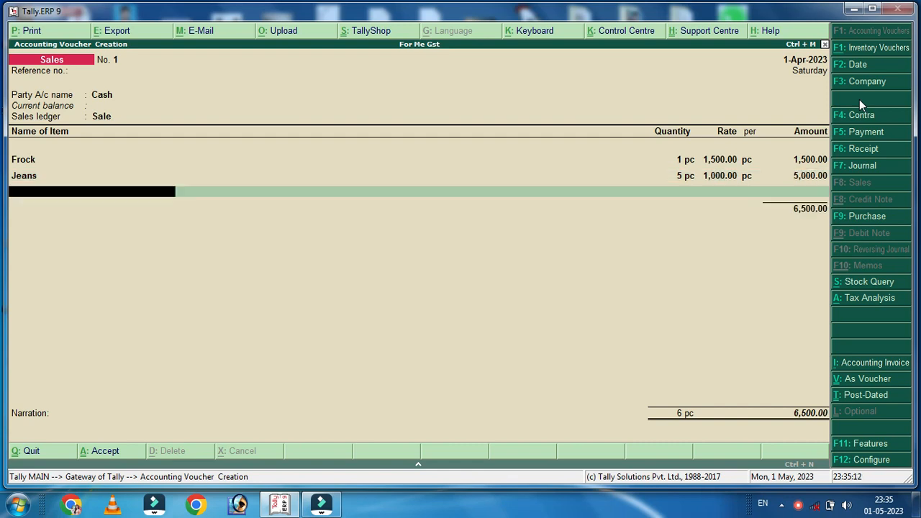
Add Underwear at 10 pc with a 150.00 rate
{"action": "type", "text": "Un"}
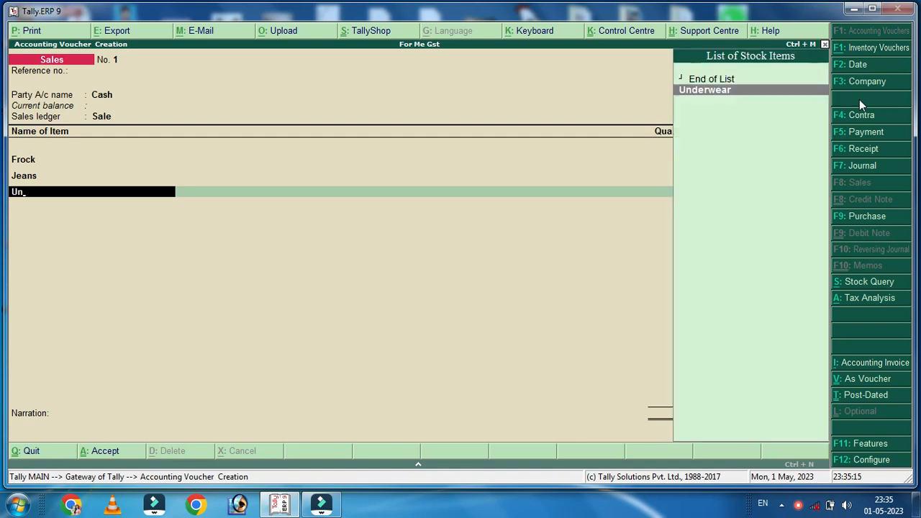
{"action": "key", "text": "Return"}
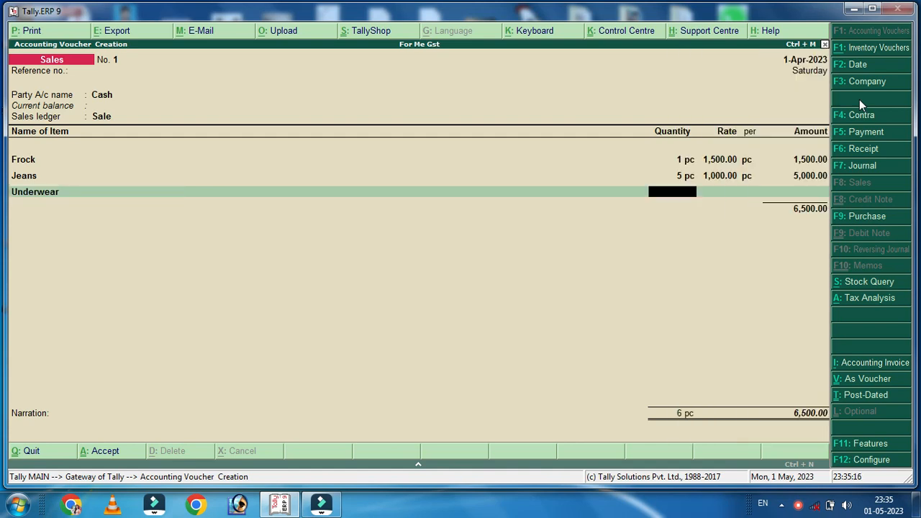
{"action": "type", "text": "10"}
{"action": "key", "text": "Return"}
{"action": "type", "text": "150"}
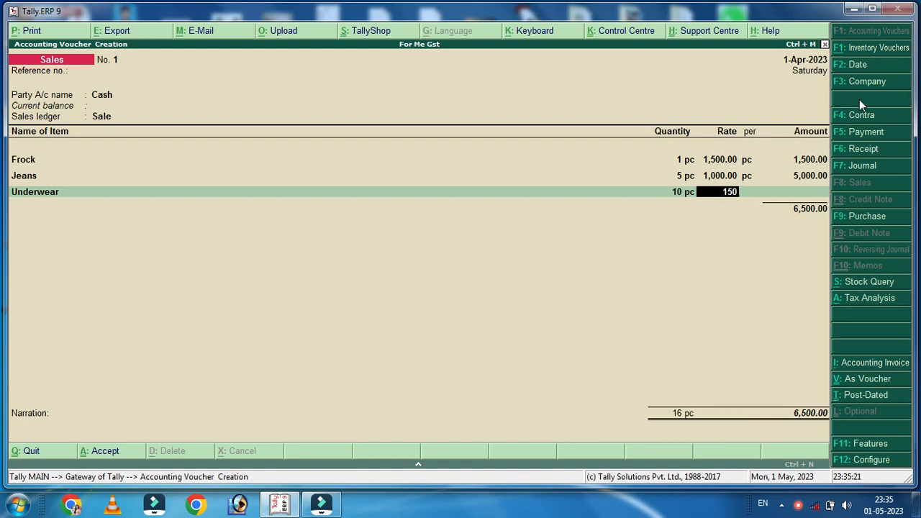
{"action": "key", "text": "Return"}
{"action": "key", "text": "Return"}
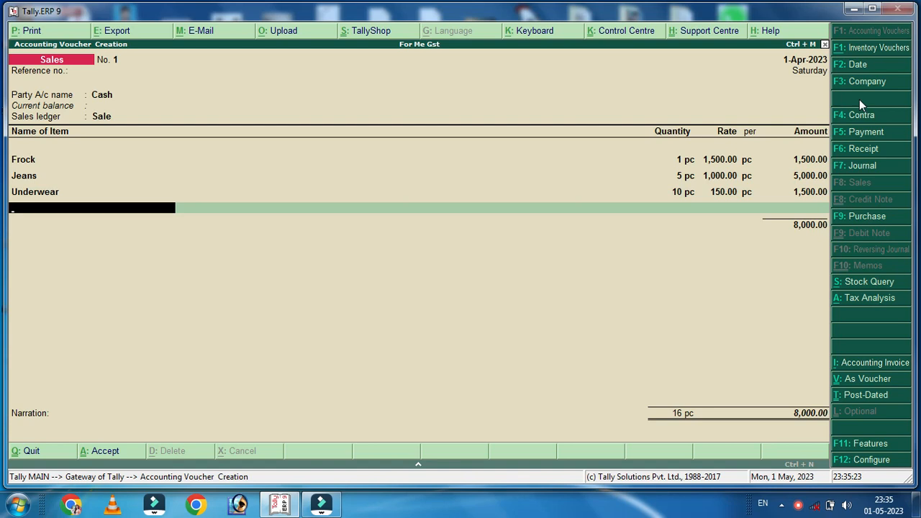
Add Shirt at 5 pc with a 1,000.00 rate, completing the item list
{"action": "type", "text": "S"}
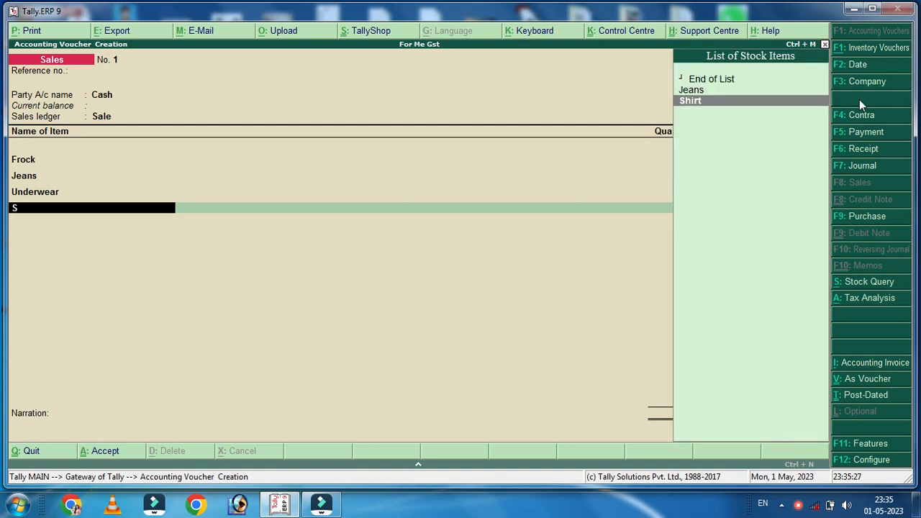
{"action": "key", "text": "BackSpace"}
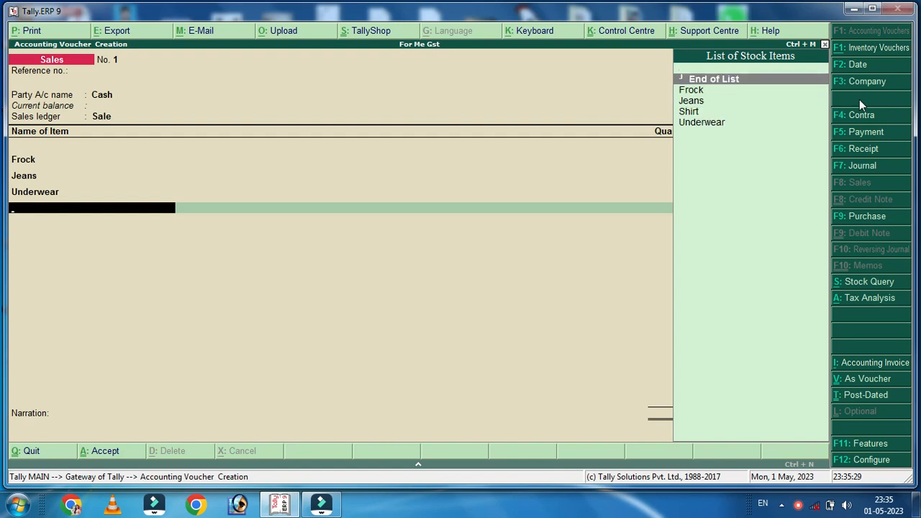
{"action": "key", "text": "Down"}
{"action": "key", "text": "Down"}
{"action": "key", "text": "Down"}
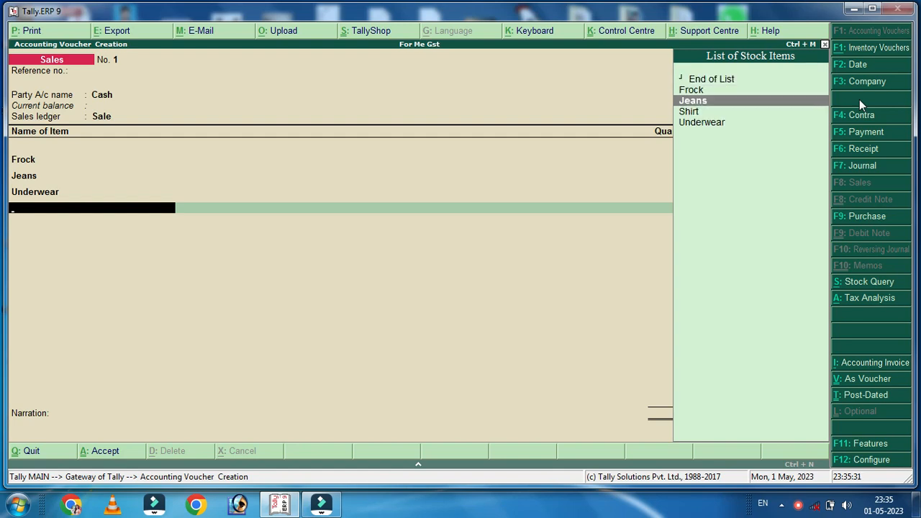
{"action": "key", "text": "Return"}
{"action": "type", "text": "5"}
{"action": "key", "text": "Return"}
{"action": "key", "text": "Return"}
{"action": "type", "text": "1,000"}
{"action": "key", "text": "Return"}
{"action": "key", "text": "Return"}
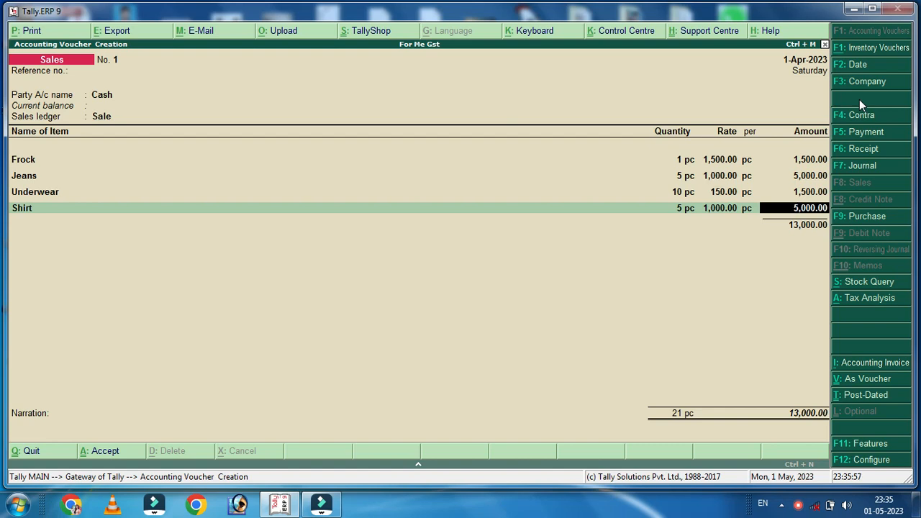
{"action": "key", "text": "Return"}
{"action": "key", "text": "Return"}
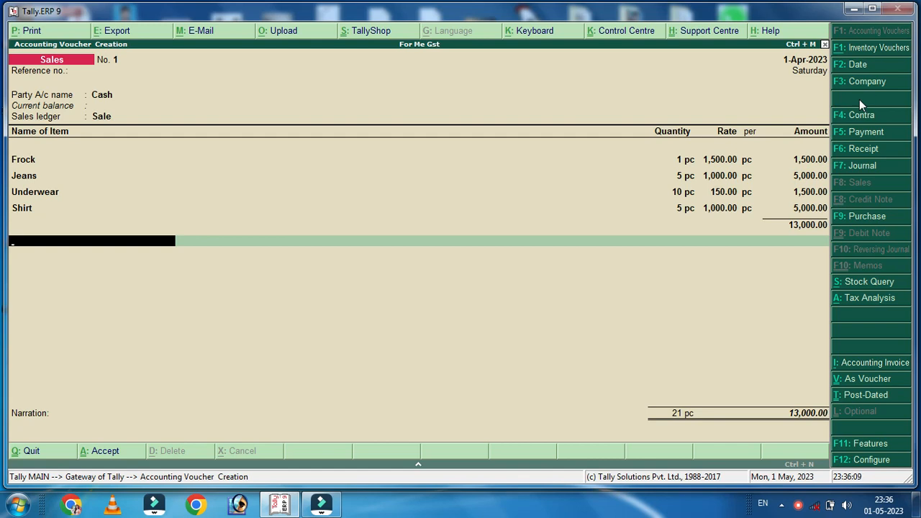
Add CGST and SGST ledgers of 780.00 each, totalling 14,560.00, and accept the voucher
{"action": "type", "text": "C"}
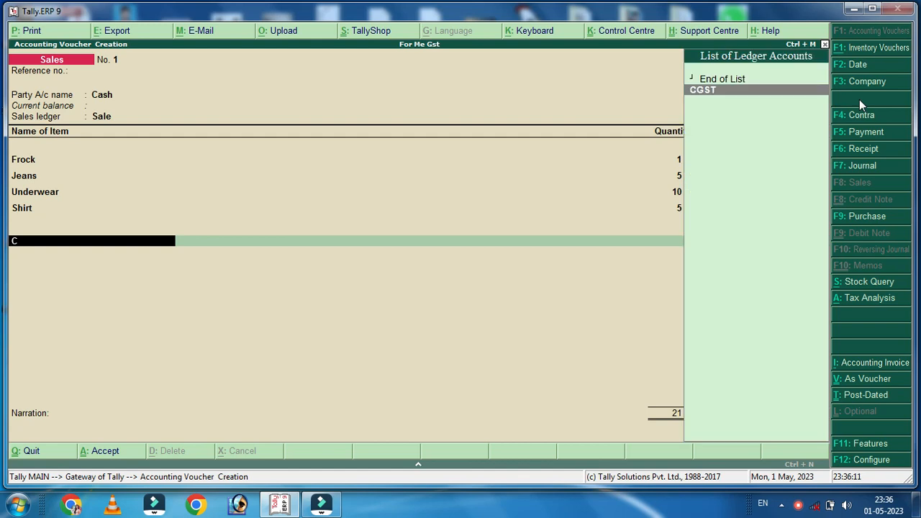
{"action": "key", "text": "Return"}
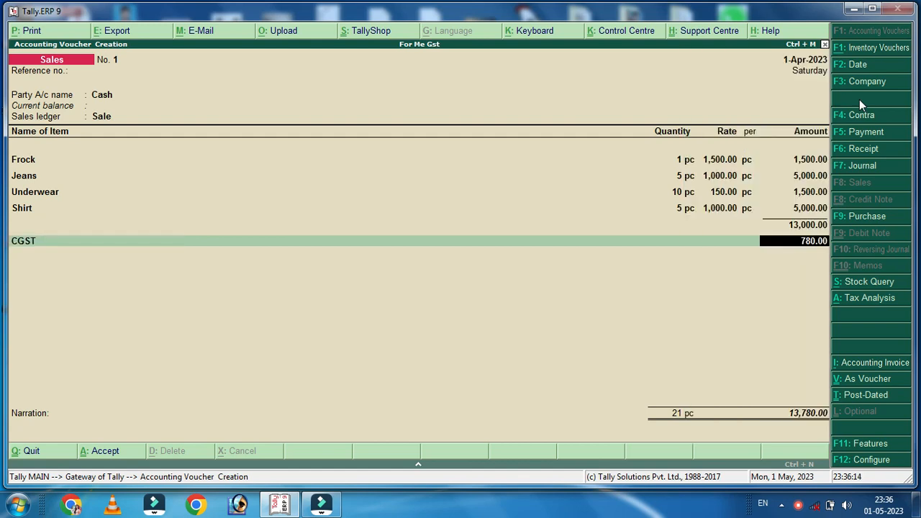
{"action": "key", "text": "Return"}
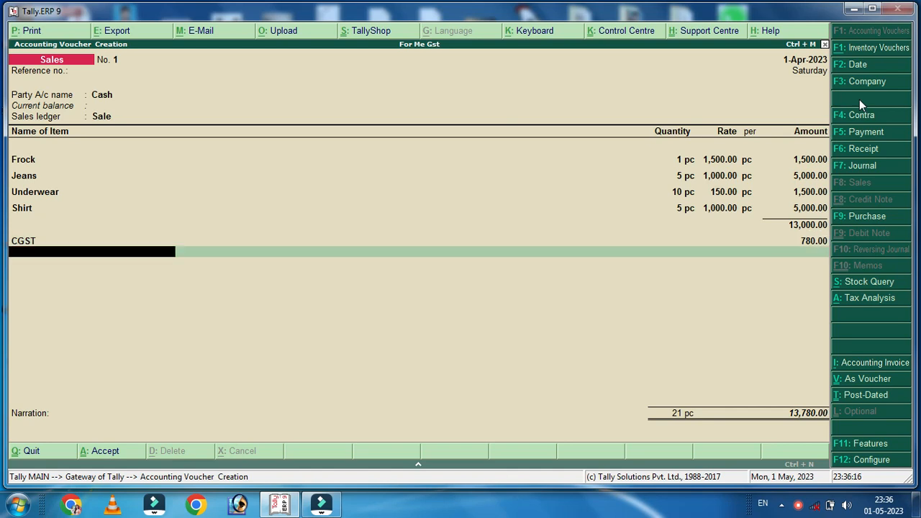
{"action": "type", "text": "S"}
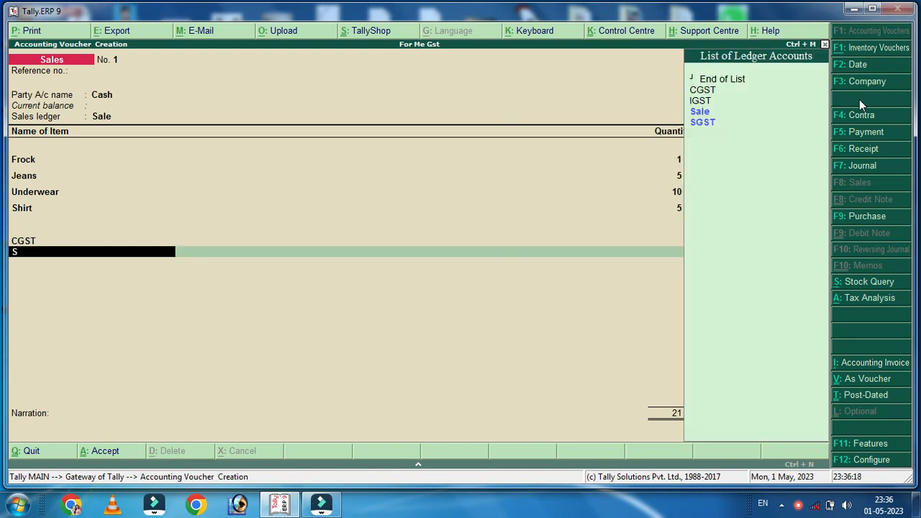
{"action": "key", "text": "Down"}
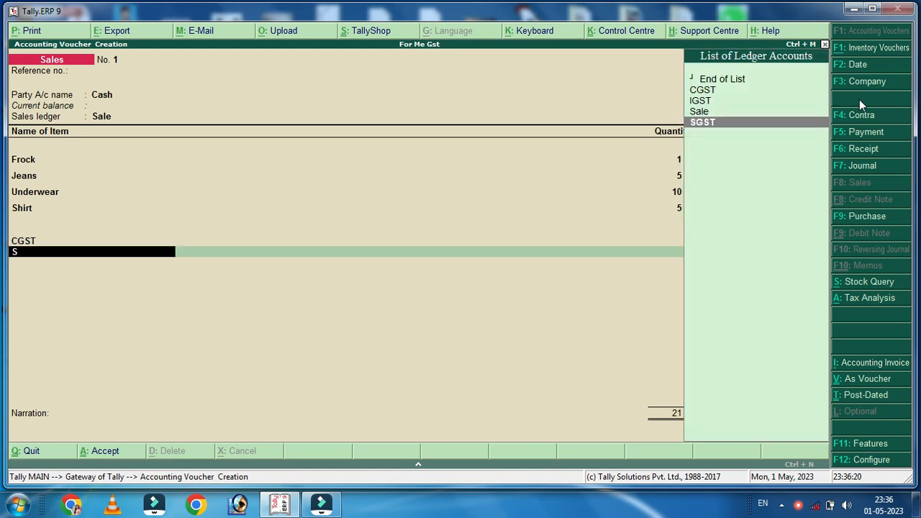
{"action": "key", "text": "Return"}
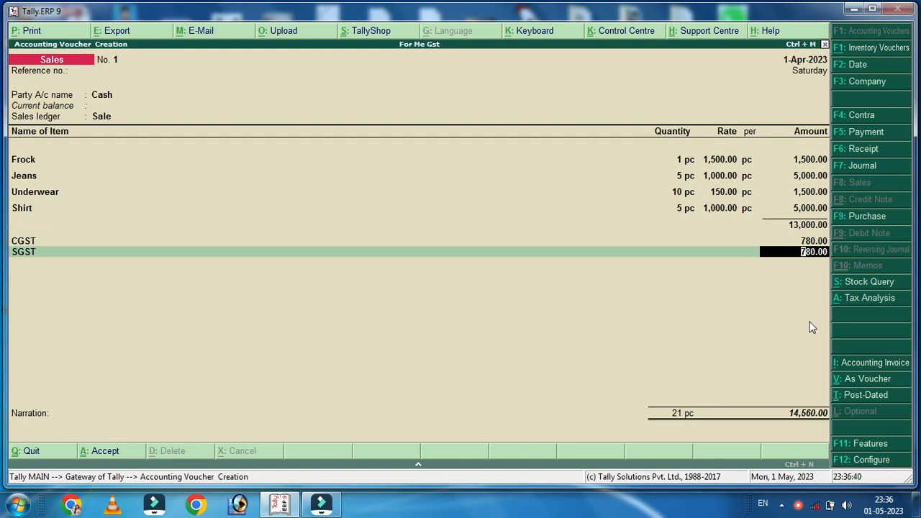
{"action": "key", "text": "alt+p"}
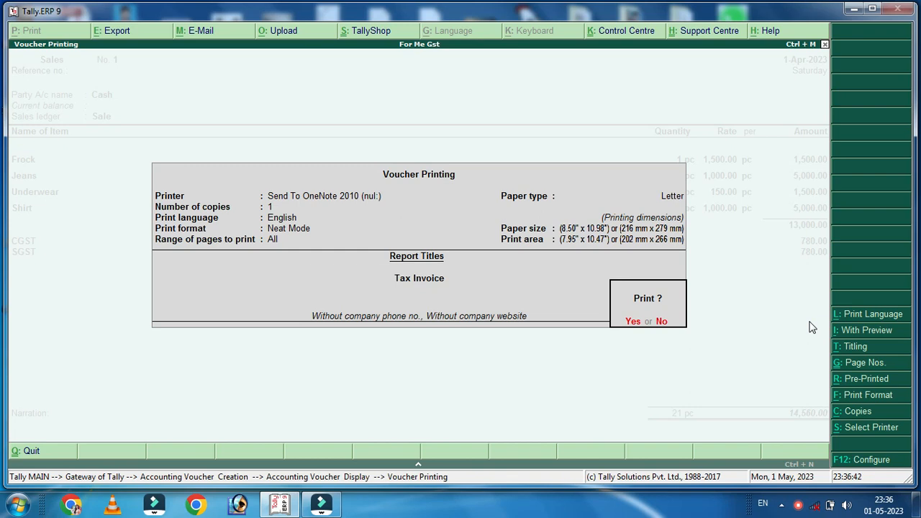
Try printing the voucher, dismiss the OneNote failure warning, and reopen printing options
{"action": "key", "text": "Return"}
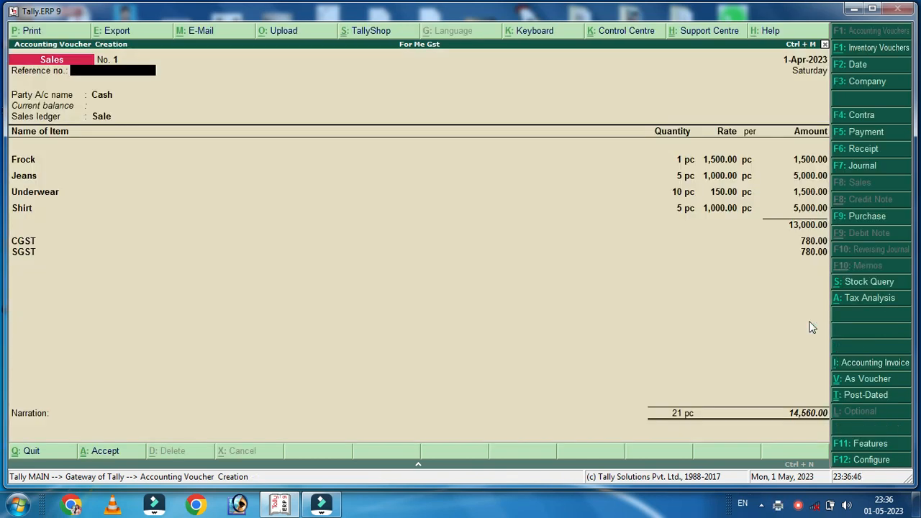
{"action": "key", "text": "alt+p"}
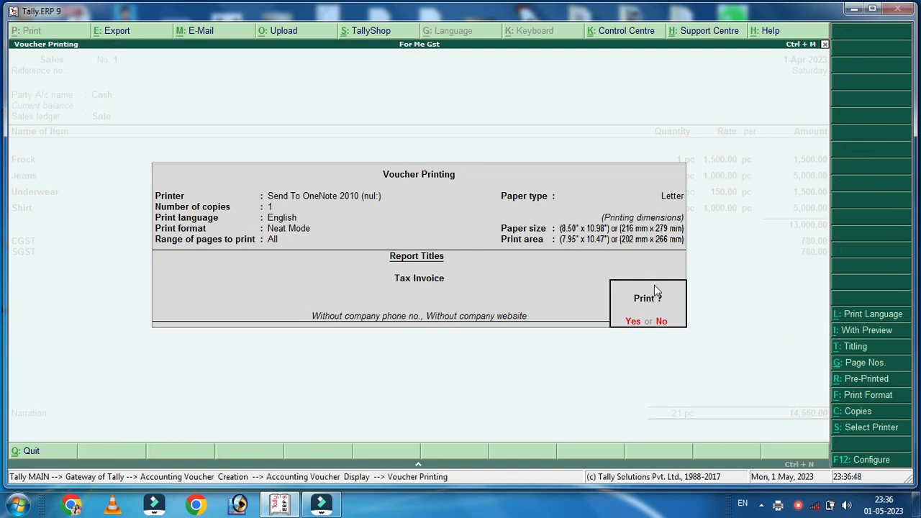
{"action": "left_click", "coordinate": [631, 322]}
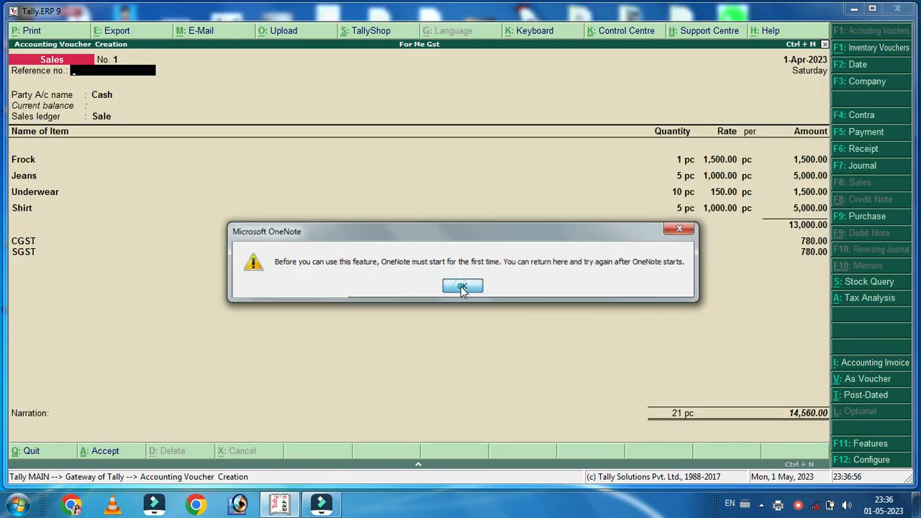
{"action": "left_click", "coordinate": [462, 288]}
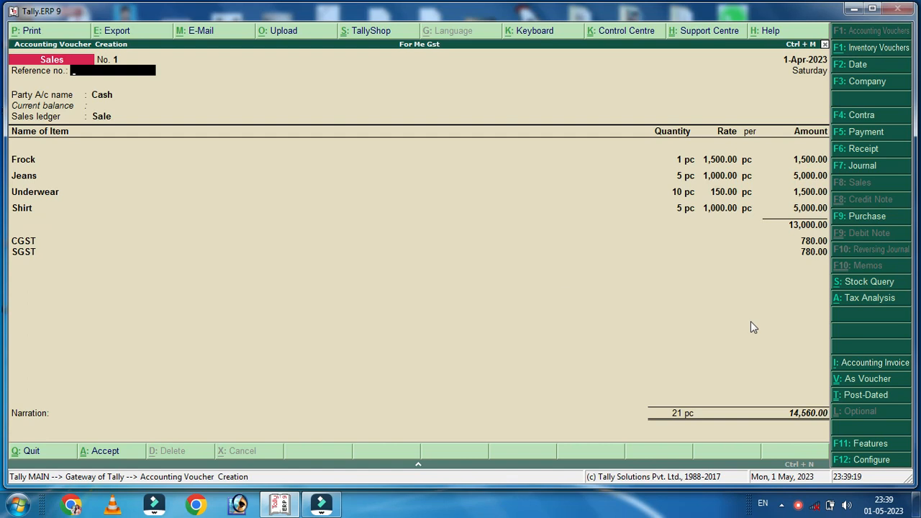
{"action": "left_click", "coordinate": [28, 32]}
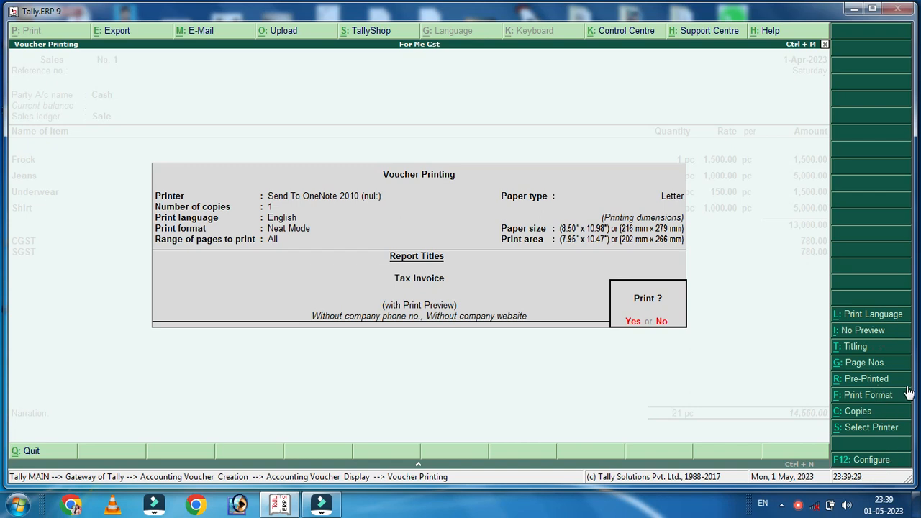
Turn on With Print Preview for the Tax Invoice and confirm to generate it
{"action": "left_click", "coordinate": [860, 331]}
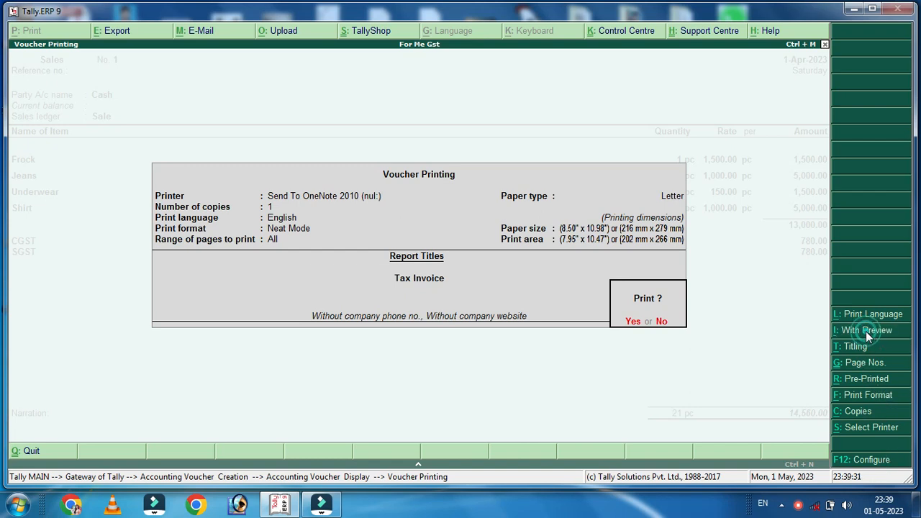
{"action": "left_click", "coordinate": [851, 331]}
{"action": "left_click", "coordinate": [872, 333]}
{"action": "left_click", "coordinate": [871, 332]}
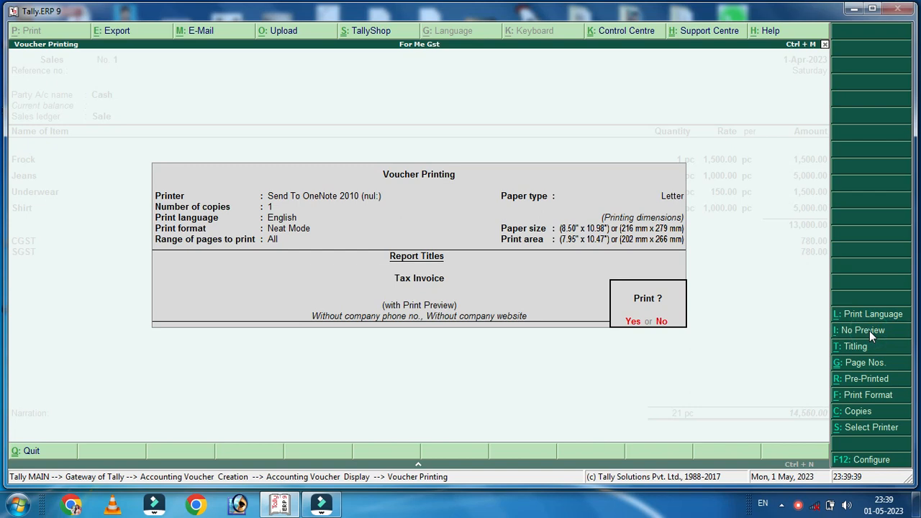
{"action": "key", "text": "Return"}
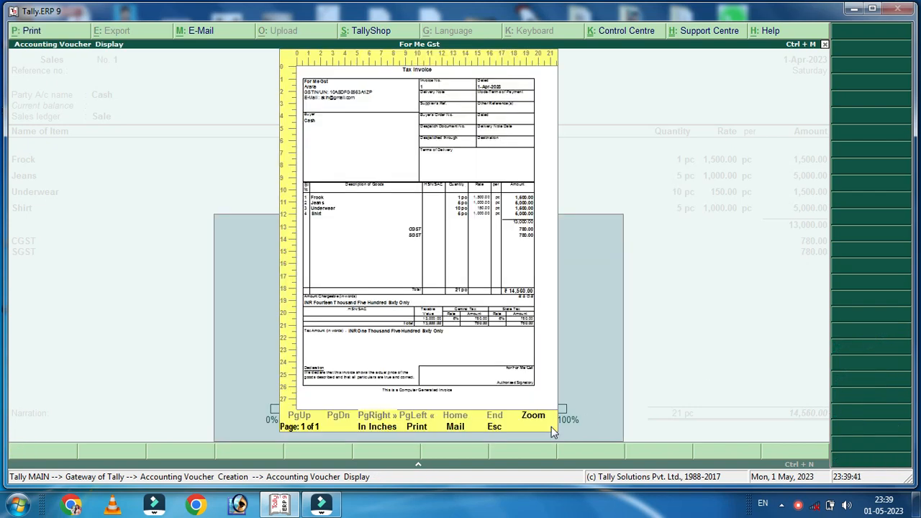
Zoom the Tax Invoice preview to full size and scroll through items, taxes and the 14,560.00 total
{"action": "left_click", "coordinate": [533, 417]}
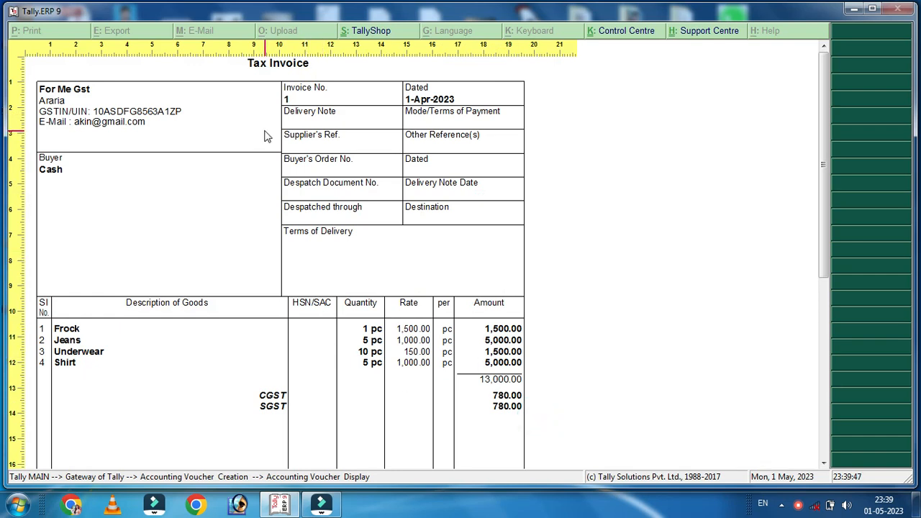
{"action": "scroll", "coordinate": [294, 211], "scroll_direction": "down", "scroll_amount": 1}
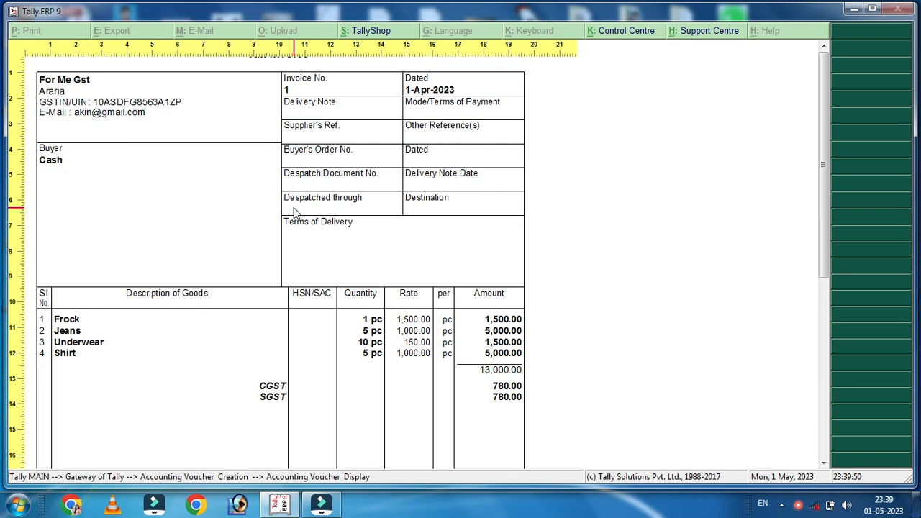
{"action": "scroll", "coordinate": [295, 211], "scroll_direction": "up", "scroll_amount": 1}
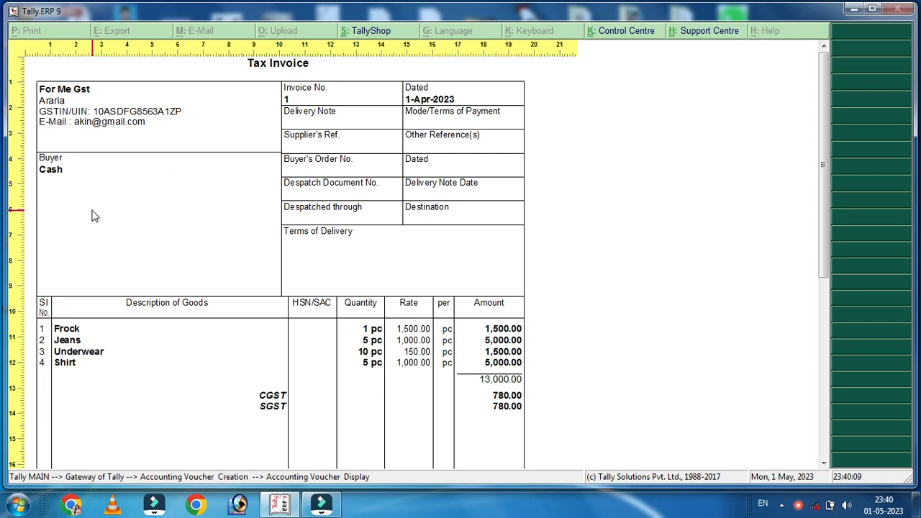
{"action": "scroll", "coordinate": [92, 215], "scroll_direction": "down", "scroll_amount": 3}
{"action": "scroll", "coordinate": [124, 274], "scroll_direction": "down", "scroll_amount": 2}
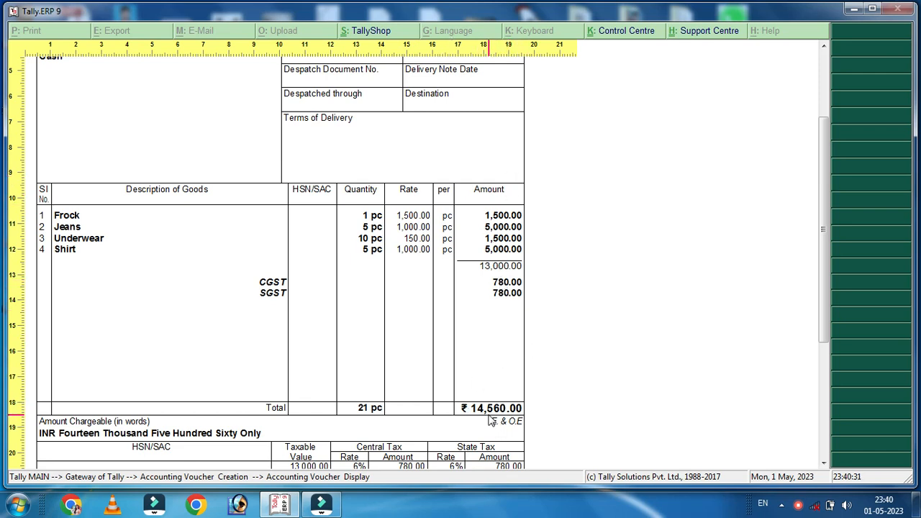
{"action": "scroll", "coordinate": [489, 421], "scroll_direction": "down", "scroll_amount": 1}
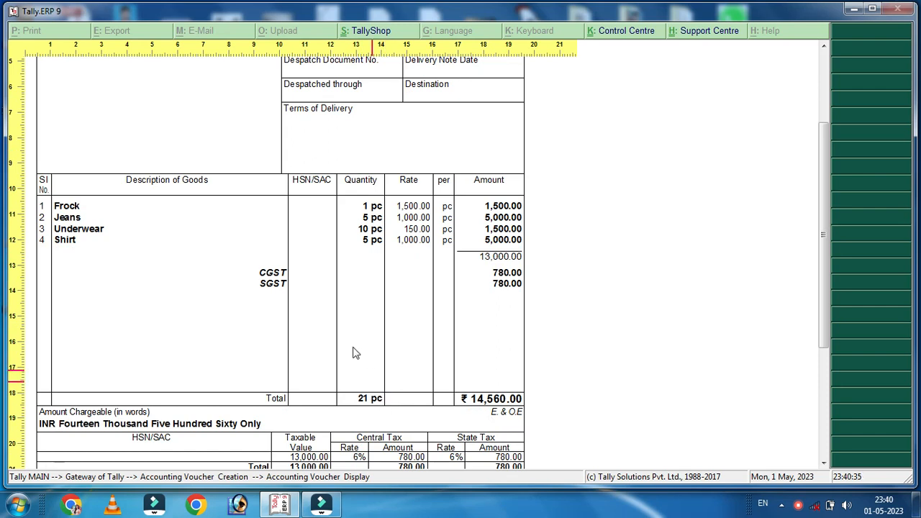
{"action": "scroll", "coordinate": [384, 408], "scroll_direction": "down", "scroll_amount": 5}
{"action": "scroll", "coordinate": [380, 400], "scroll_direction": "down", "scroll_amount": 3}
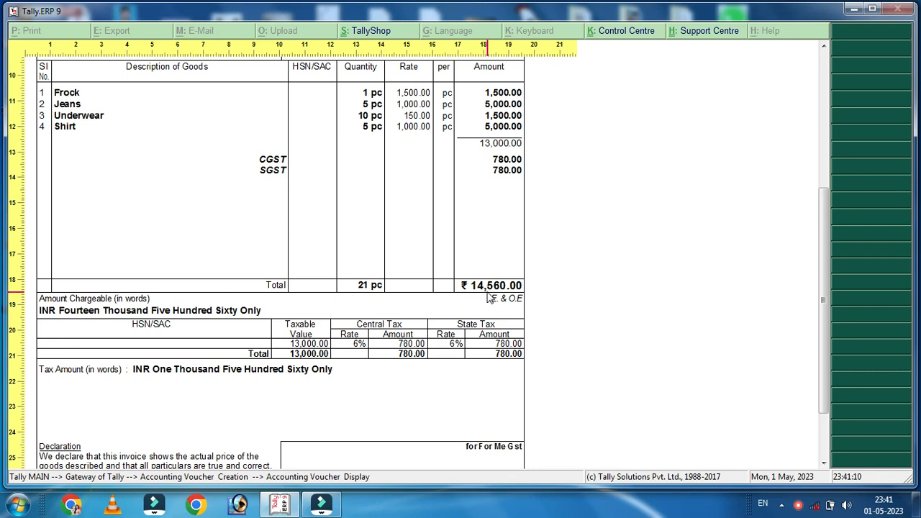
{"action": "scroll", "coordinate": [371, 378], "scroll_direction": "down", "scroll_amount": 3}
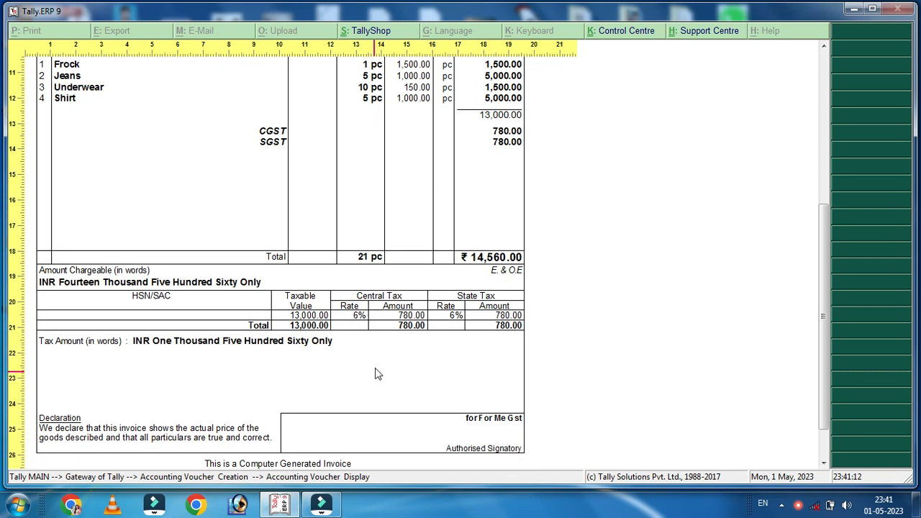
{"action": "scroll", "coordinate": [377, 353], "scroll_direction": "up", "scroll_amount": 4}
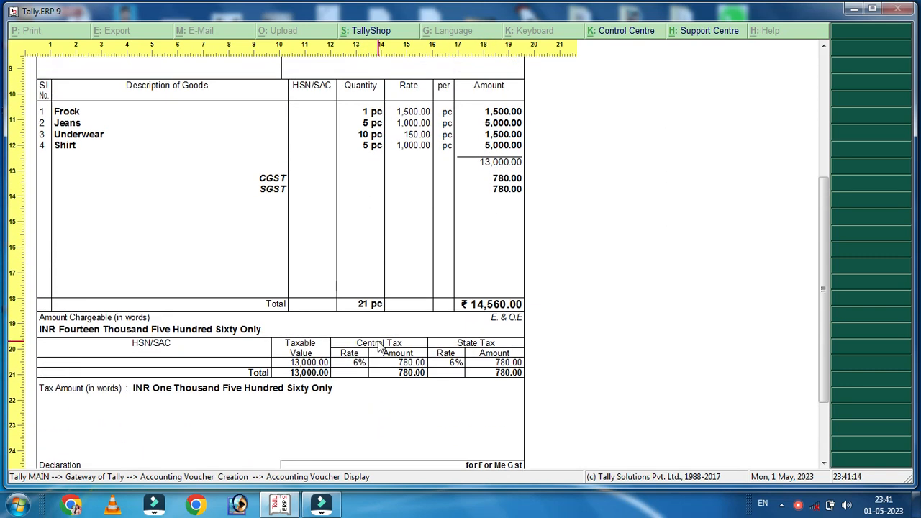
{"action": "scroll", "coordinate": [379, 345], "scroll_direction": "up", "scroll_amount": 6}
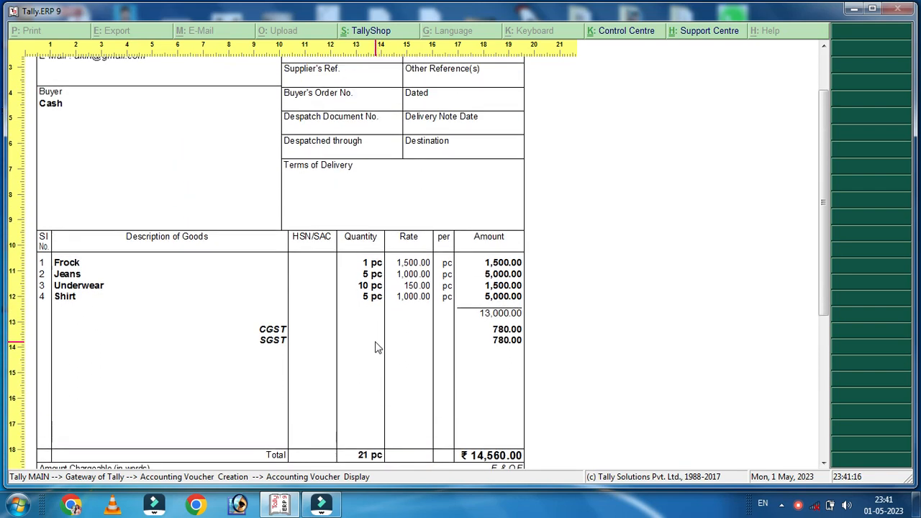
{"action": "scroll", "coordinate": [407, 322], "scroll_direction": "up", "scroll_amount": 1}
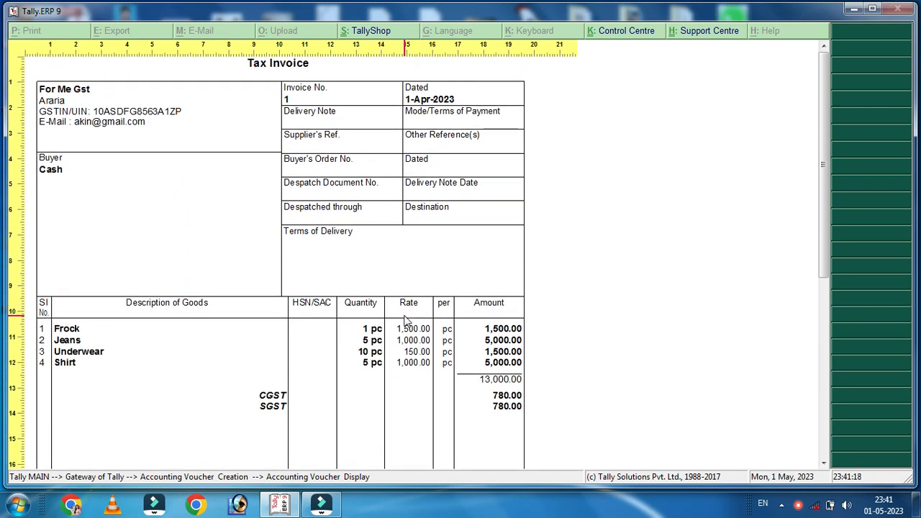